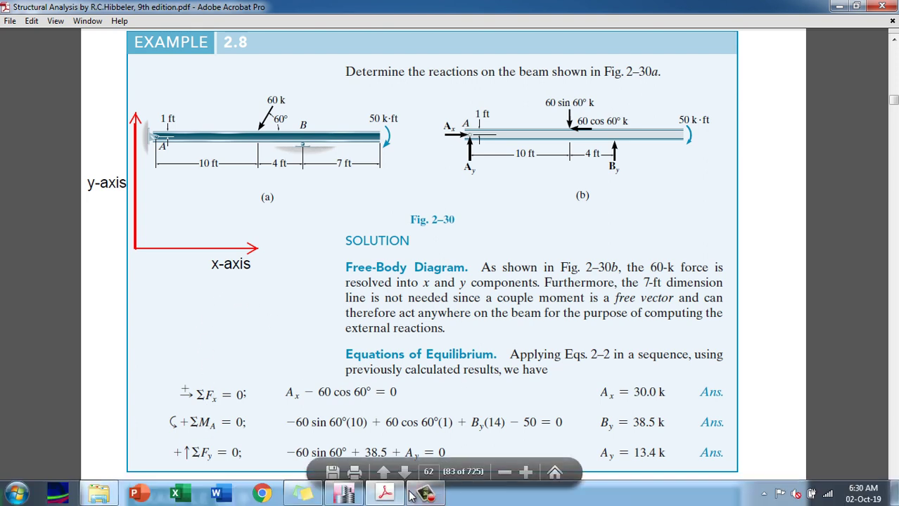
# Switch to ETABS and inspect the global axes at the base corner of the 3-D building model.
pyautogui.click(425, 500)
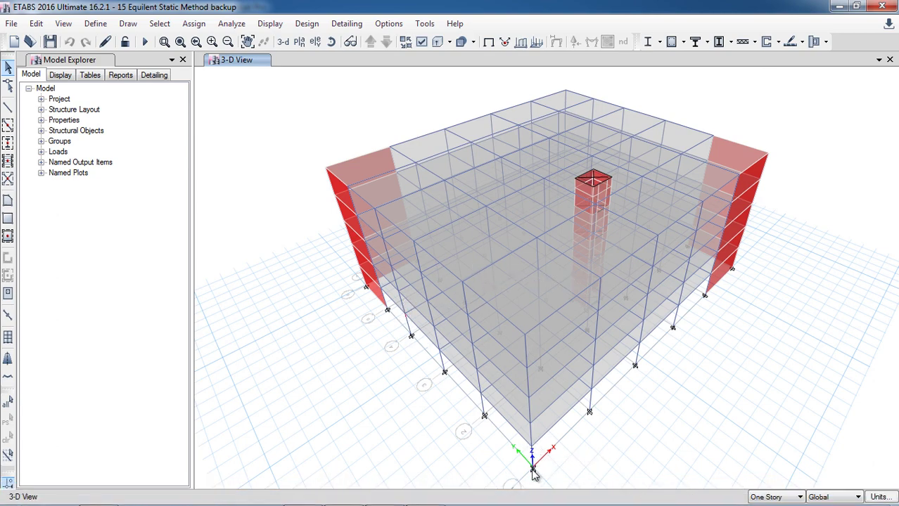
pyautogui.scroll(5, 541, 487)
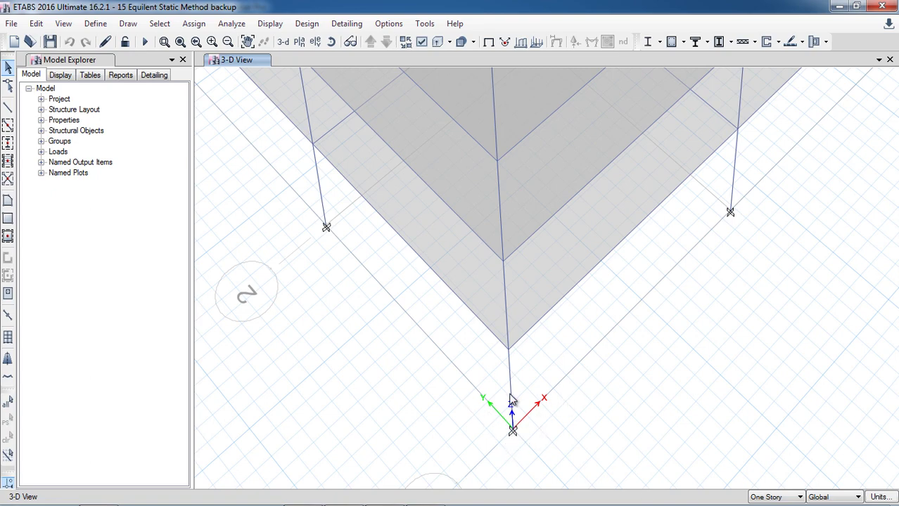
pyautogui.scroll(-10, 571, 355)
# View the Story5 plan to check the X and Y axis directions, and return to the 3-D view.
pyautogui.click(283, 42)
pyautogui.click(301, 43)
pyautogui.click(501, 399)
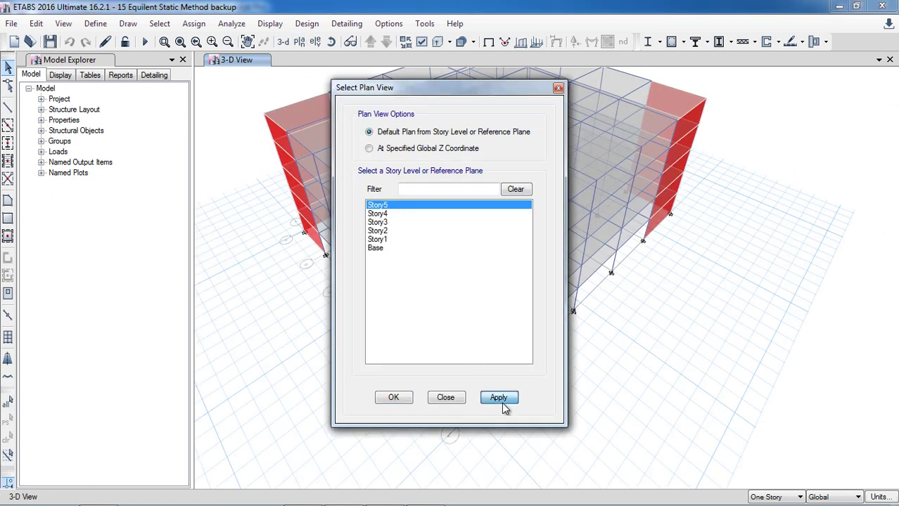
pyautogui.click(391, 399)
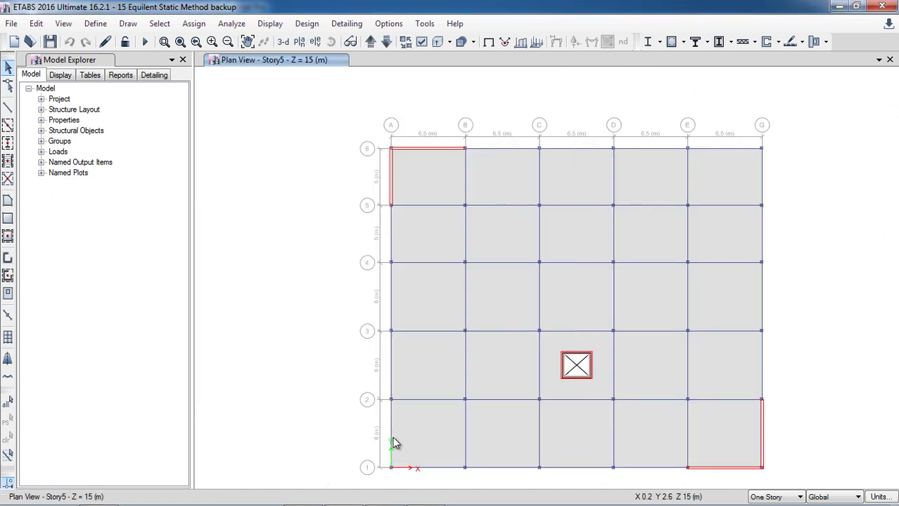
pyautogui.click(283, 42)
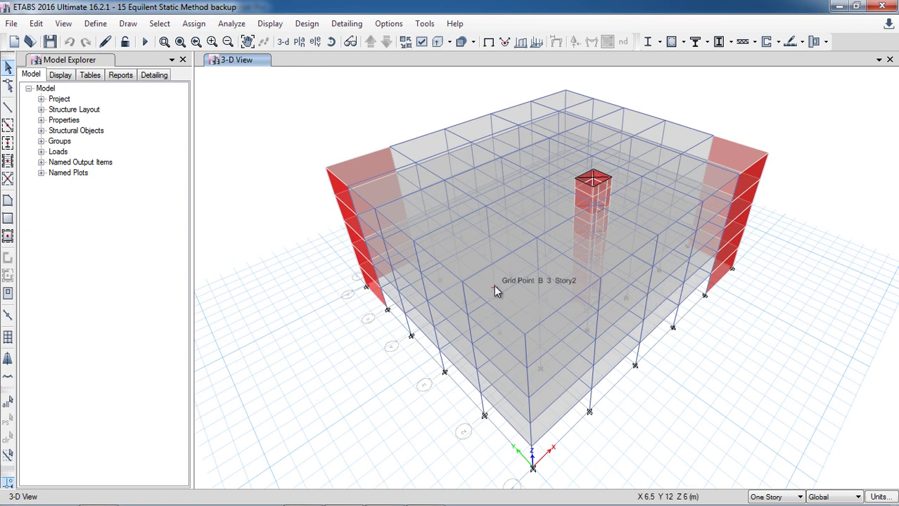
# Switch to the textbook PDF in Acrobat and examine the Example 2.8 beam against its x and y axes.
pyautogui.moveTo(225, 505)
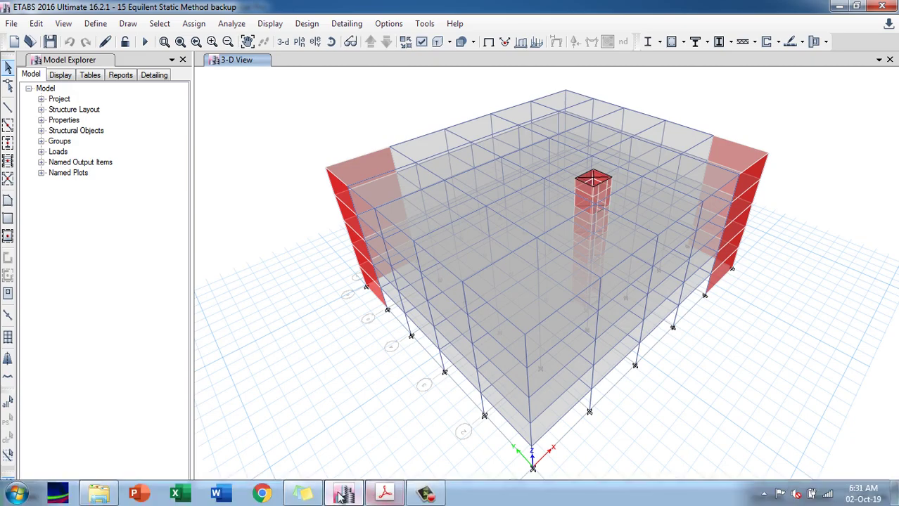
pyautogui.click(384, 494)
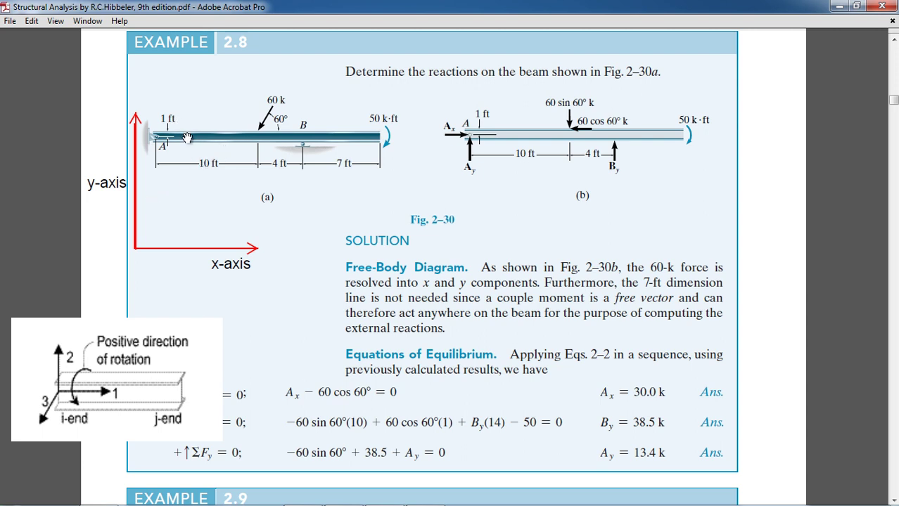
# Switch back to ETABS and run the analysis of the building model.
pyautogui.moveTo(396, 498)
pyautogui.click(425, 494)
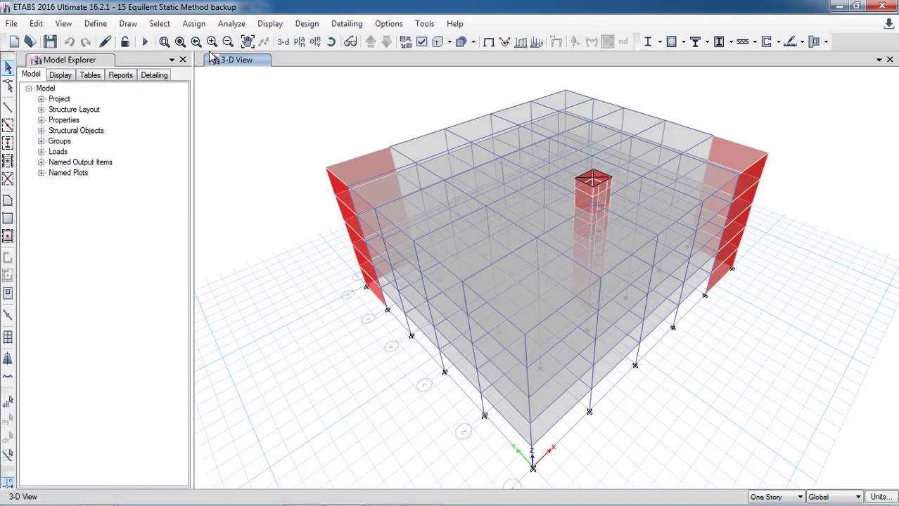
pyautogui.click(145, 42)
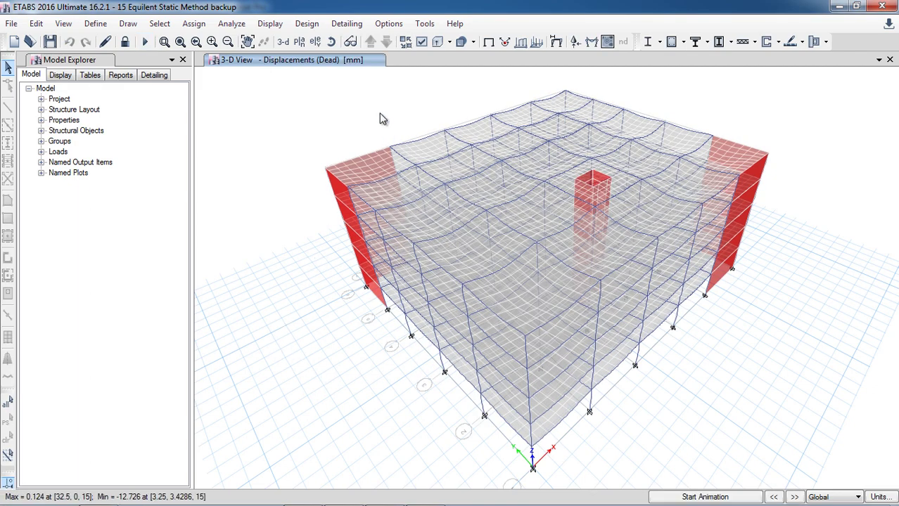
# Open the frame/pier/spandrel/link member force diagram settings and choose the Dead load case.
pyautogui.click(270, 24)
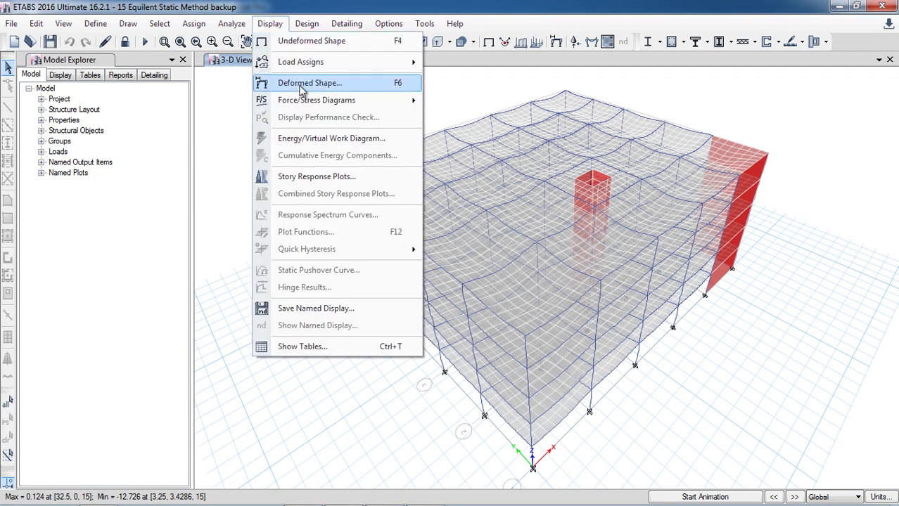
pyautogui.moveTo(314, 104)
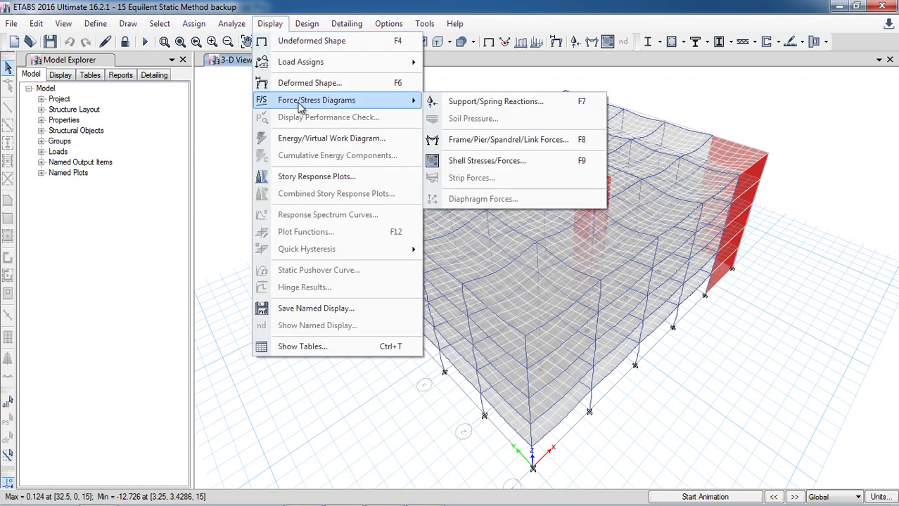
pyautogui.click(523, 143)
pyautogui.moveTo(131, 88); pyautogui.dragTo(234, 69)
pyautogui.click(153, 124)
pyautogui.scroll(1, 153, 128)
pyautogui.click(150, 133)
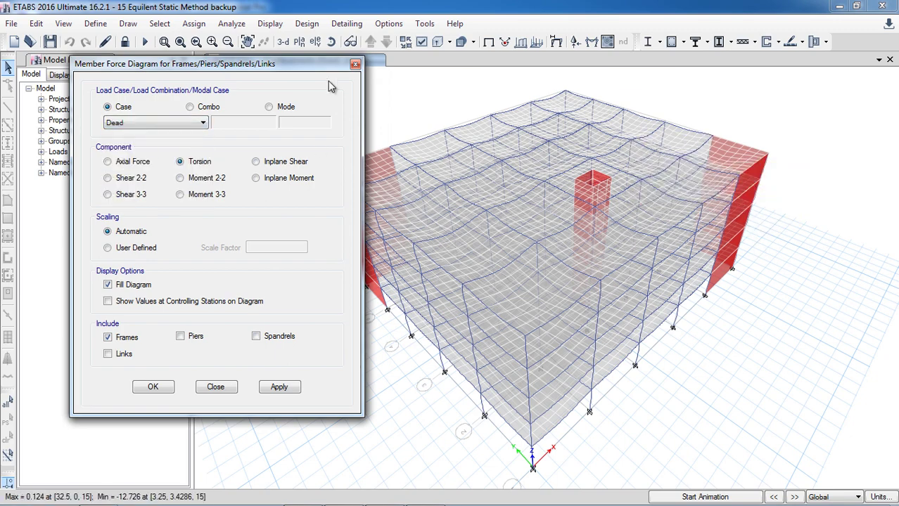
pyautogui.moveTo(268, 66); pyautogui.dragTo(226, 34)
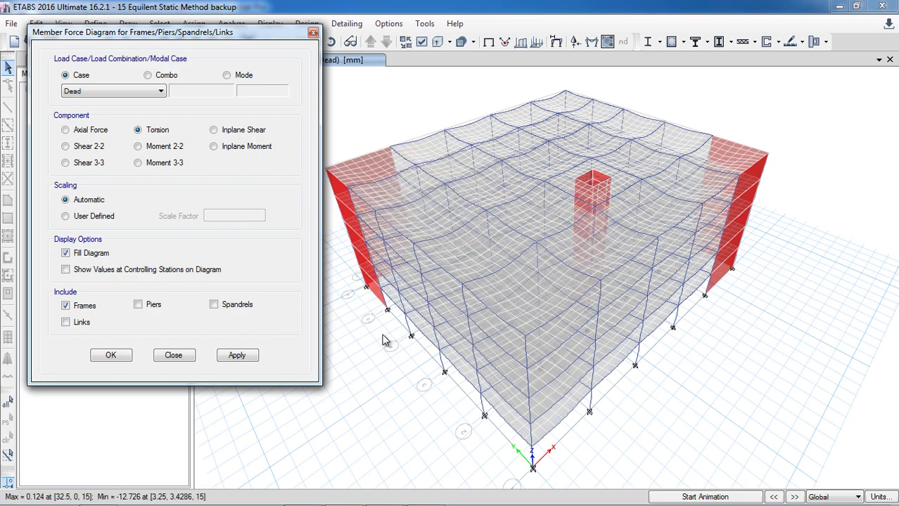
# Switch to the textbook PDF in Acrobat and review the beam's loading relative to its axes in Example 2.8.
pyautogui.moveTo(325, 497)
pyautogui.click(383, 498)
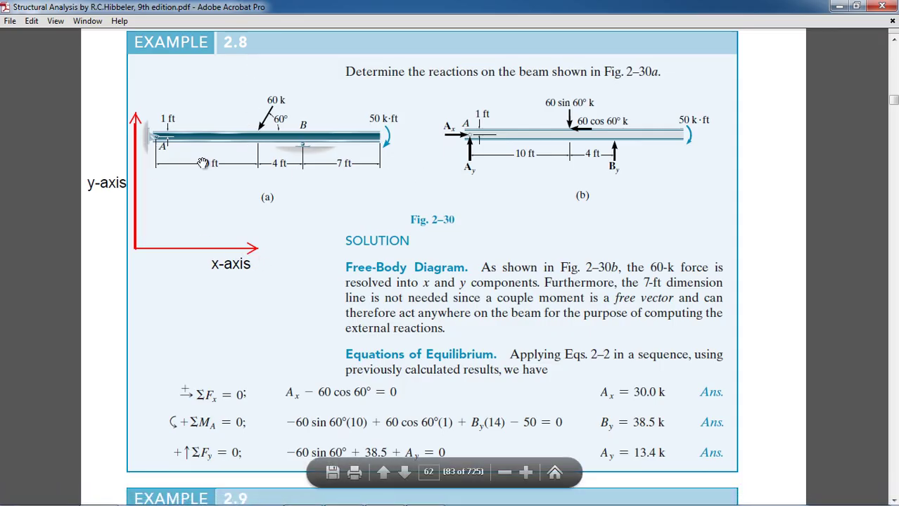
pyautogui.moveTo(360, 498)
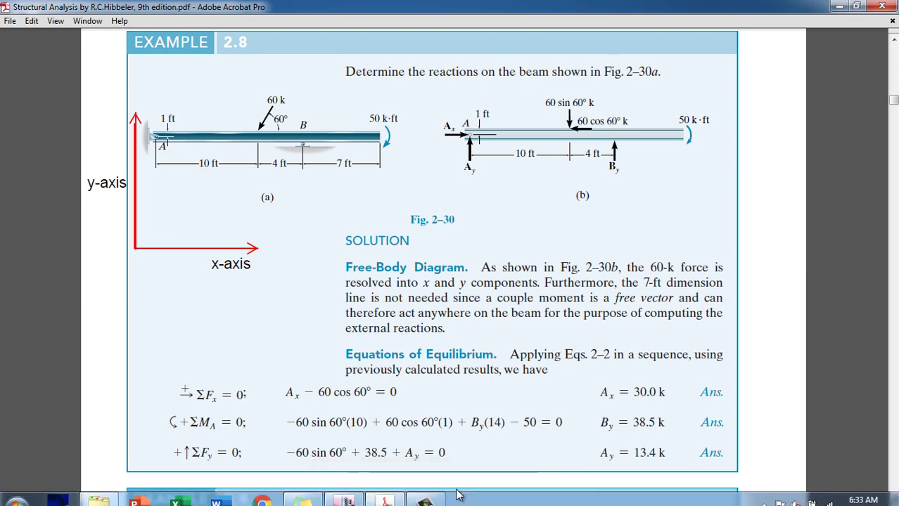
# Return to ETABS and display the frames' Moment 3-3 diagram for the Dead case in the 3-D view.
pyautogui.click(358, 496)
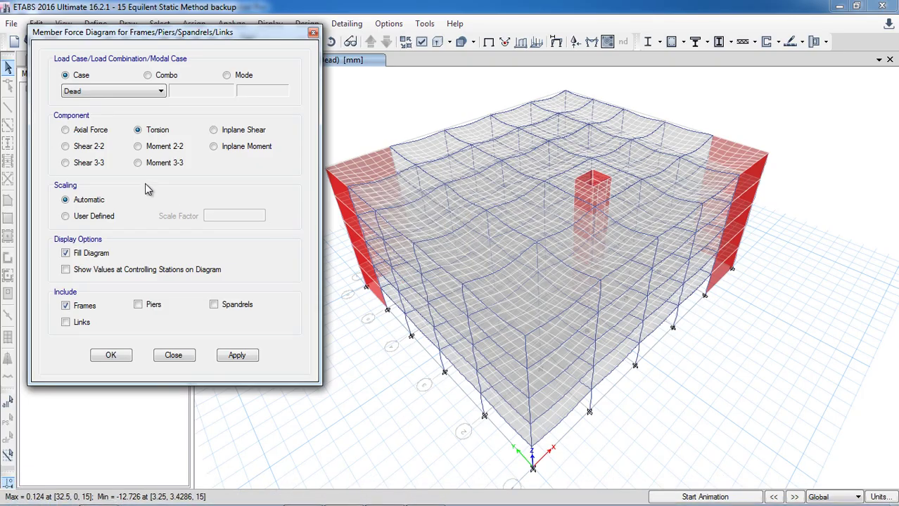
pyautogui.click(238, 357)
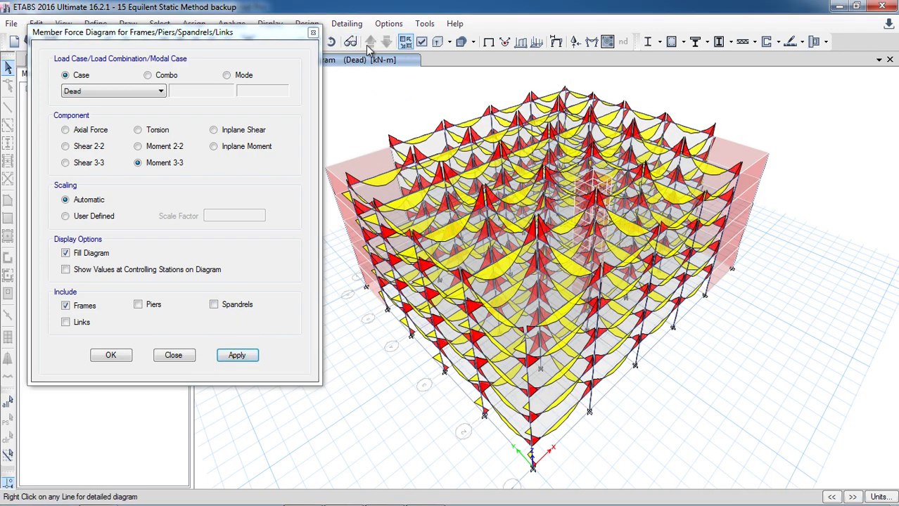
pyautogui.moveTo(235, 43); pyautogui.dragTo(202, 90)
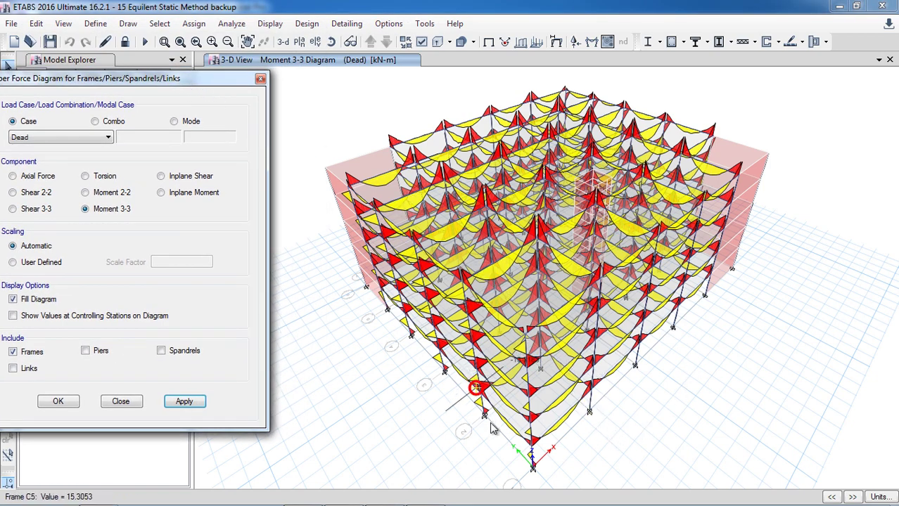
# Show the elevation on grid line 1 and examine its Moment 3-3 diagram.
pyautogui.click(309, 38)
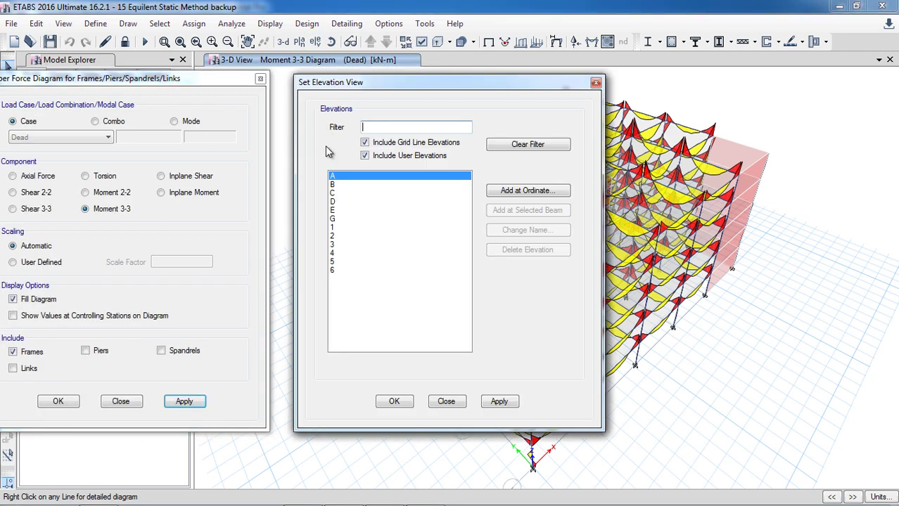
pyautogui.click(336, 227)
pyautogui.click(499, 401)
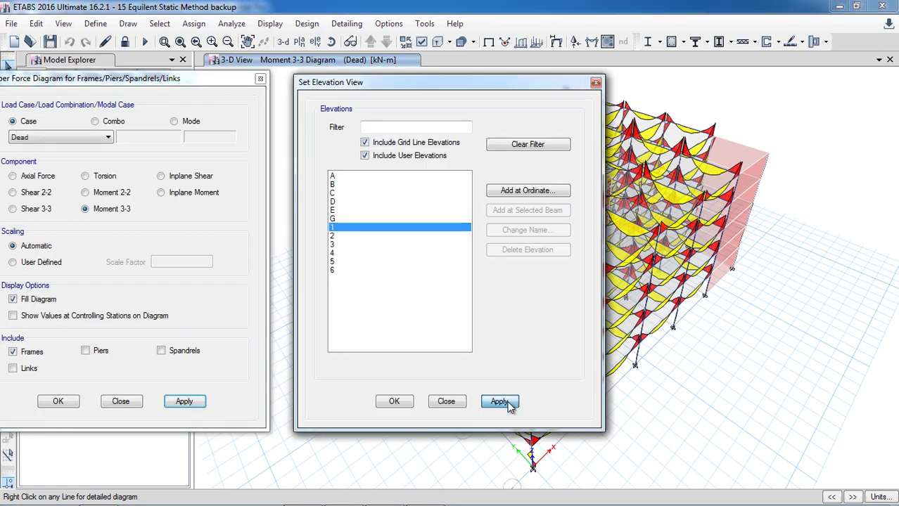
pyautogui.click(394, 401)
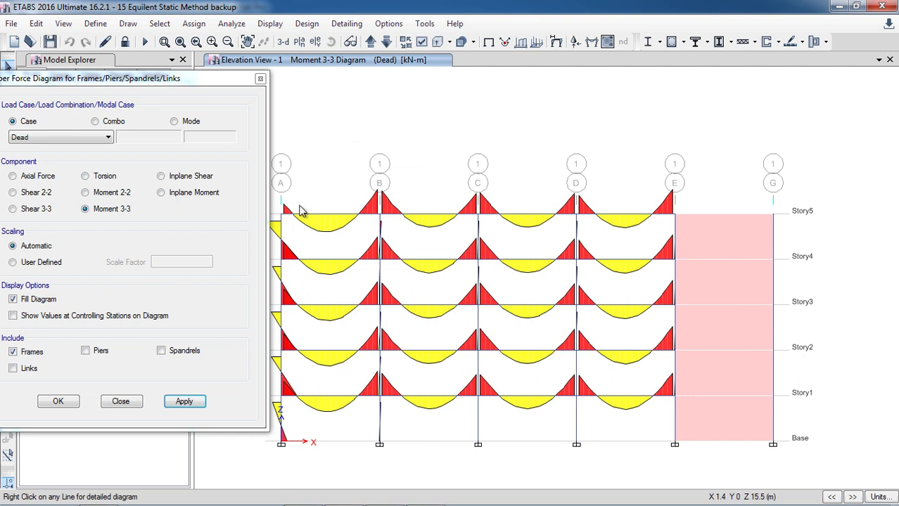
pyautogui.moveTo(300, 216)
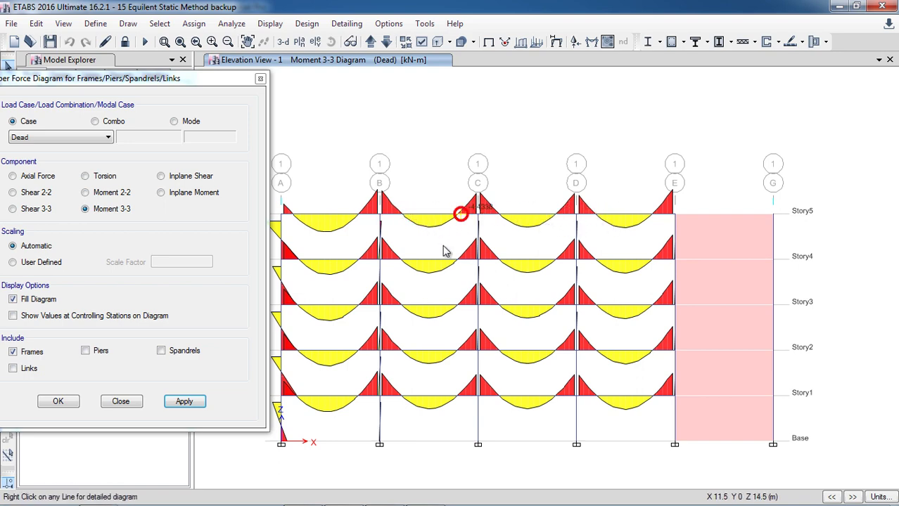
# Return to the 3-D view and display the frames' Moment 2-2 diagram for the Dead case.
pyautogui.click(282, 44)
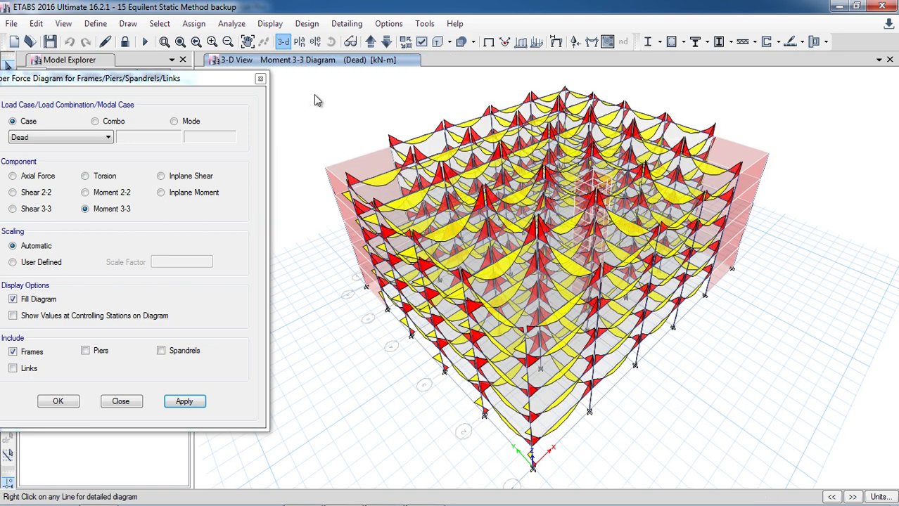
pyautogui.click(103, 196)
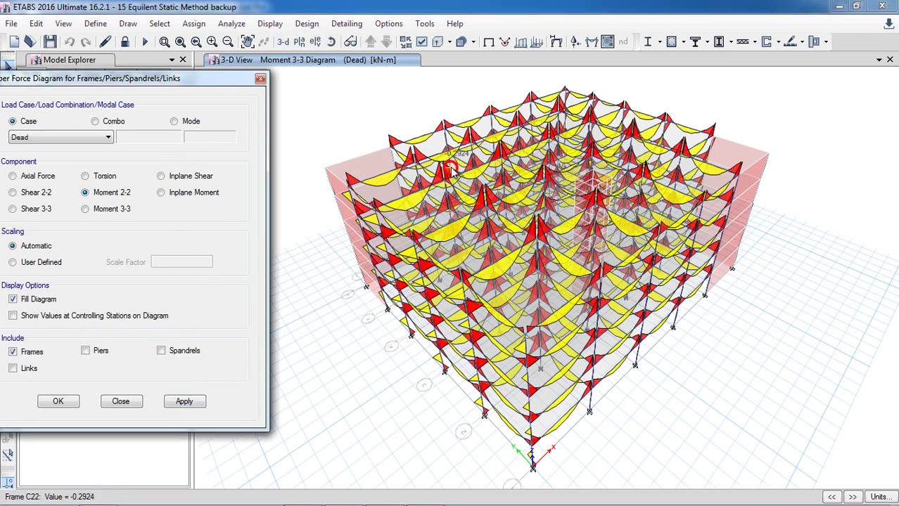
pyautogui.click(184, 401)
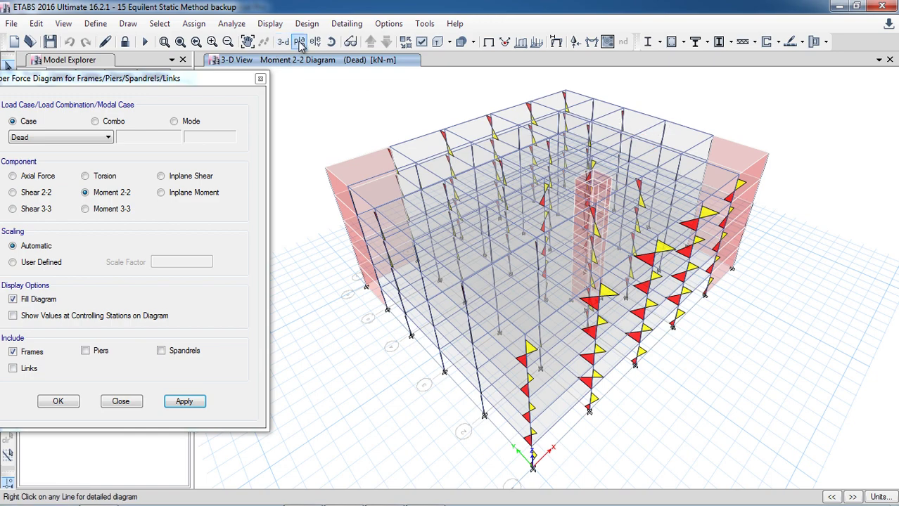
# Examine the Moment 2-2 diagram in the elevation on grid line A, and return to the 3-D view.
pyautogui.click(315, 41)
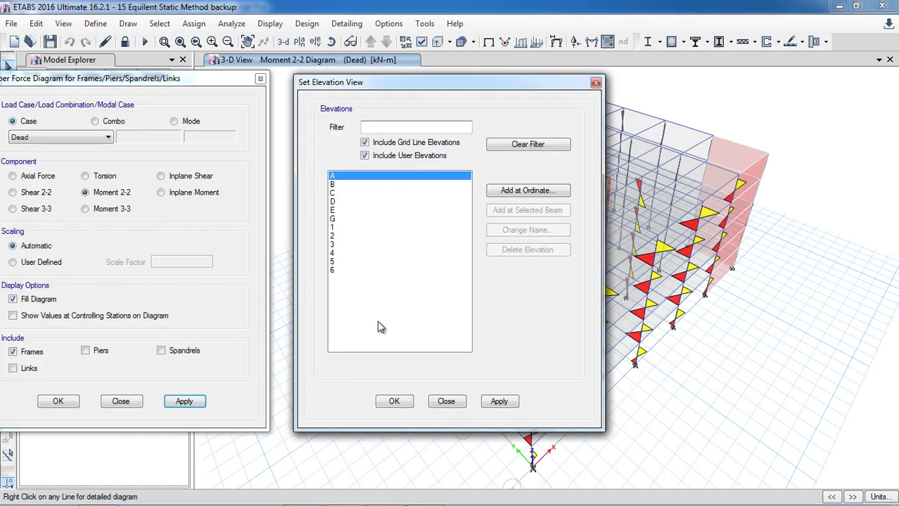
pyautogui.click(498, 401)
pyautogui.click(393, 401)
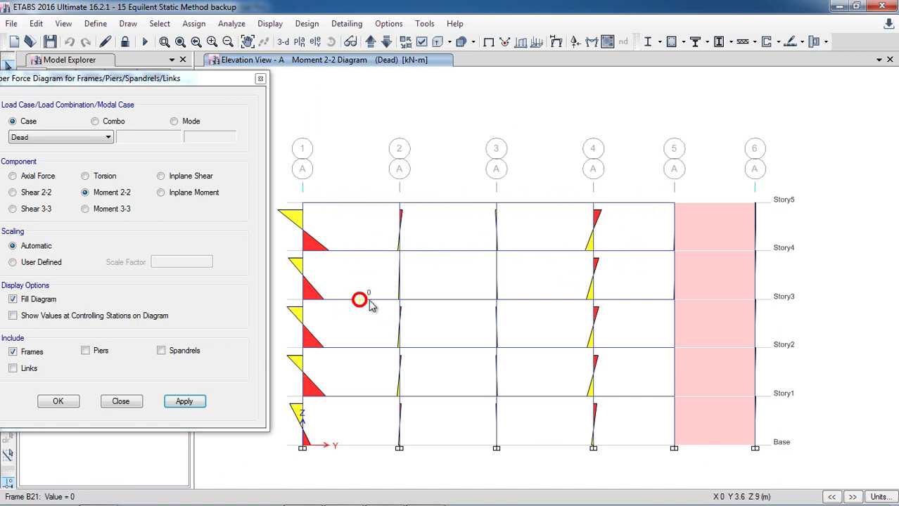
pyautogui.click(628, 298)
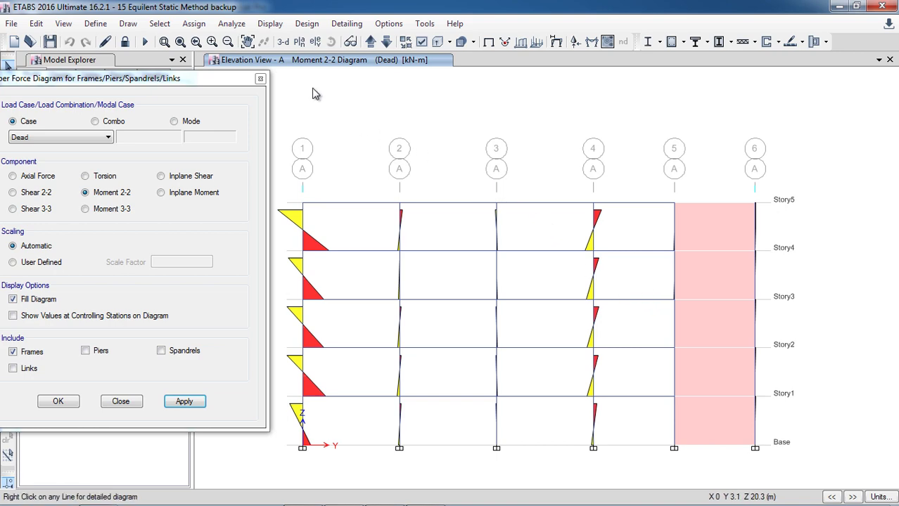
pyautogui.click(282, 41)
pyautogui.click(450, 198)
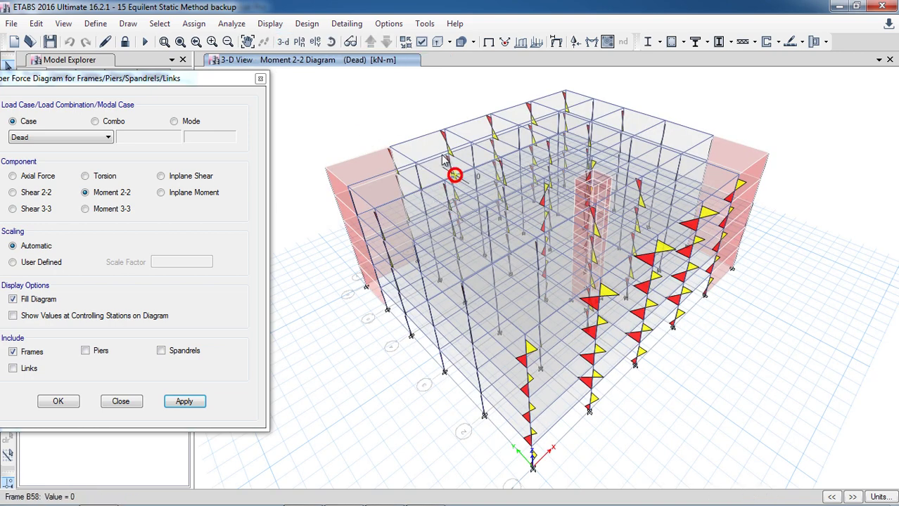
# Reopen the member force diagram settings for frames, piers, spandrels and links.
pyautogui.click(270, 23)
pyautogui.moveTo(346, 106)
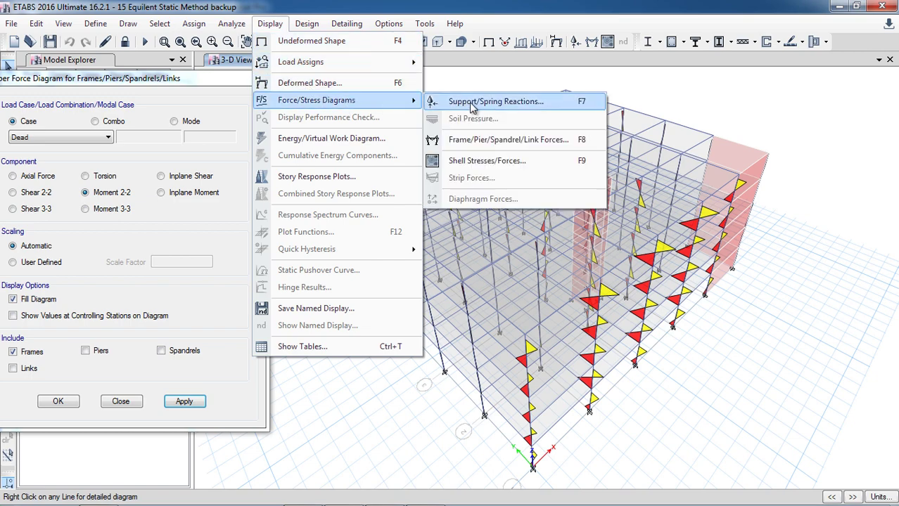
pyautogui.click(484, 140)
pyautogui.moveTo(470, 91); pyautogui.dragTo(214, 58)
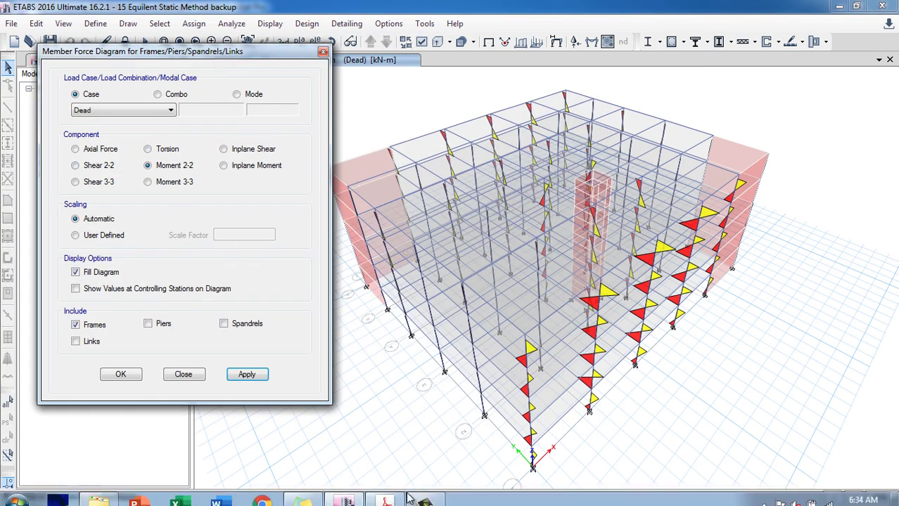
# After checking the beam example in the Acrobat PDF, display the frames' Shear 2-2 diagram for the Dead case in ETABS.
pyautogui.click(391, 495)
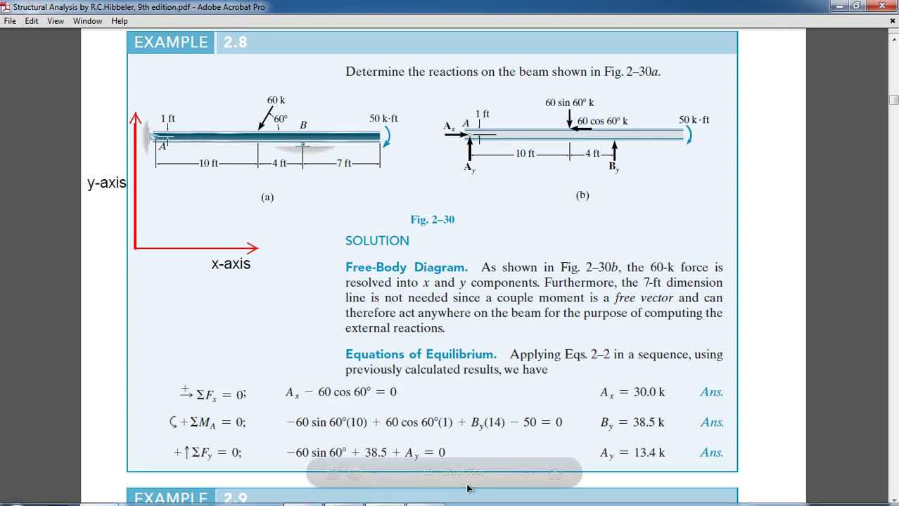
pyautogui.click(358, 495)
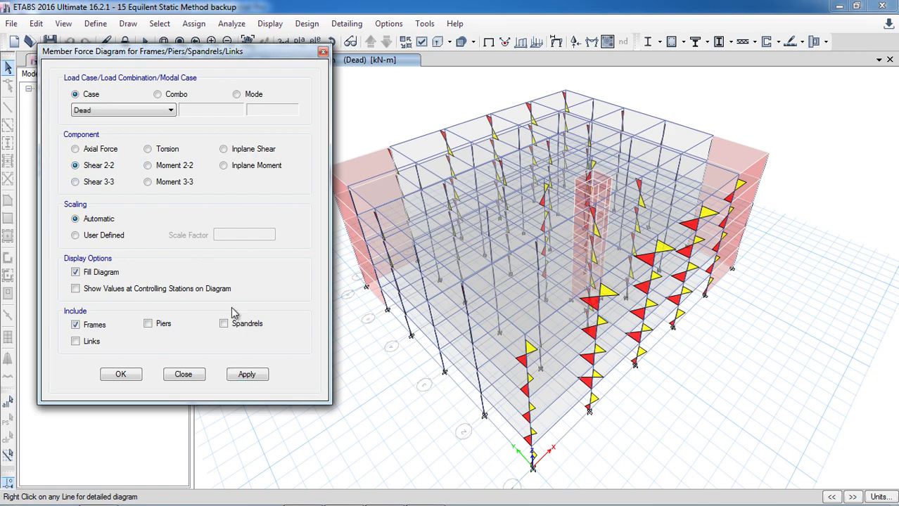
pyautogui.click(248, 375)
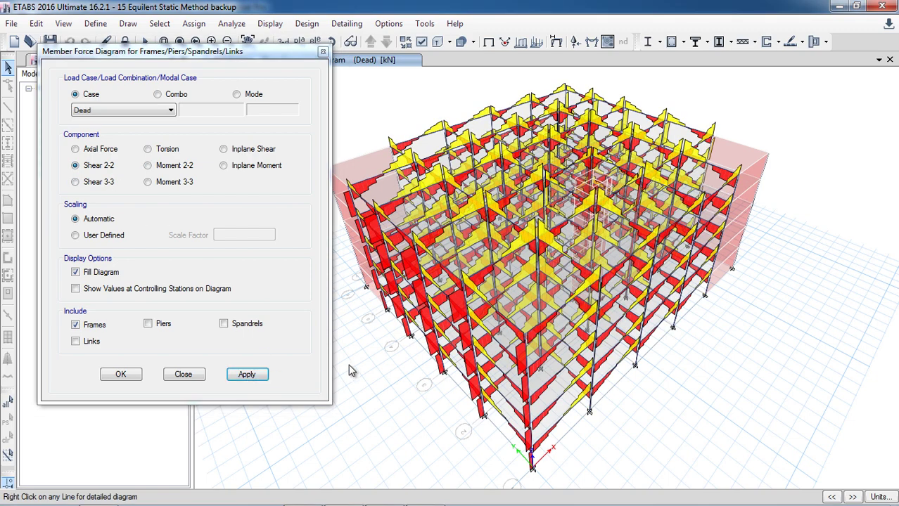
pyautogui.moveTo(274, 54); pyautogui.dragTo(203, 81)
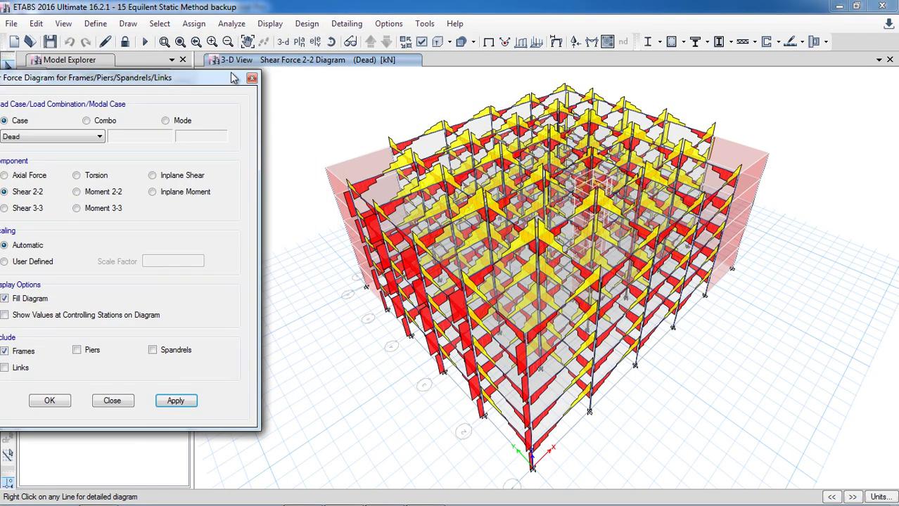
# Show the Shear 2-2 diagram for the Dead case in the elevation on grid line 1.
pyautogui.click(315, 42)
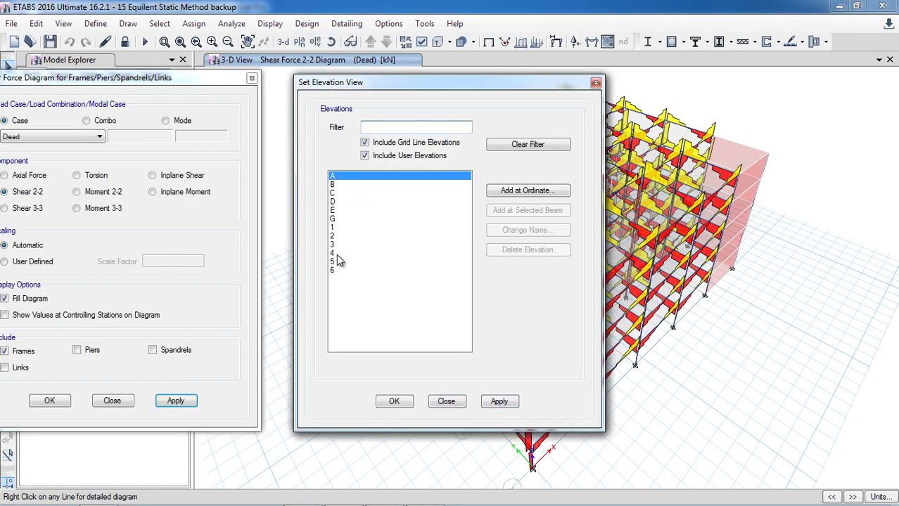
pyautogui.click(338, 226)
pyautogui.click(499, 401)
pyautogui.click(394, 401)
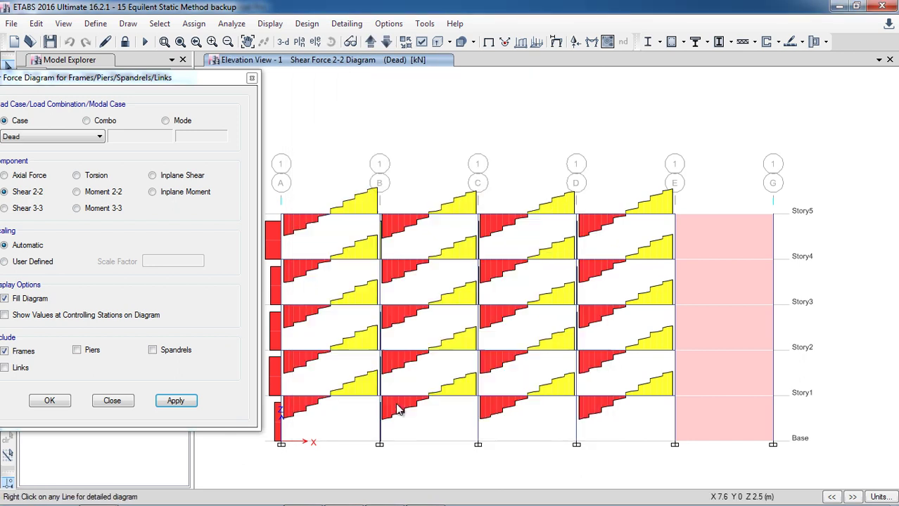
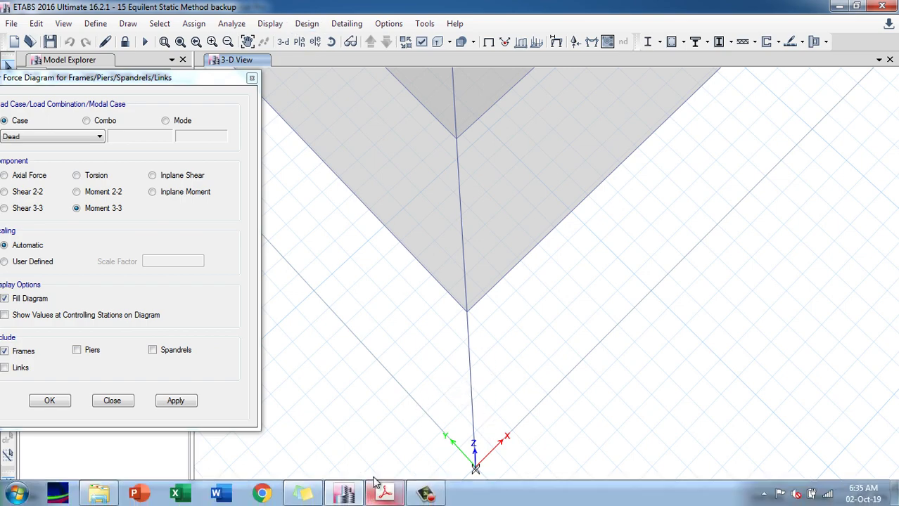
# Switch to the beam example 2.8 in the Acrobat PDF, leave reading mode and show the comment and drawing markup tools.
pyautogui.moveTo(344, 495)
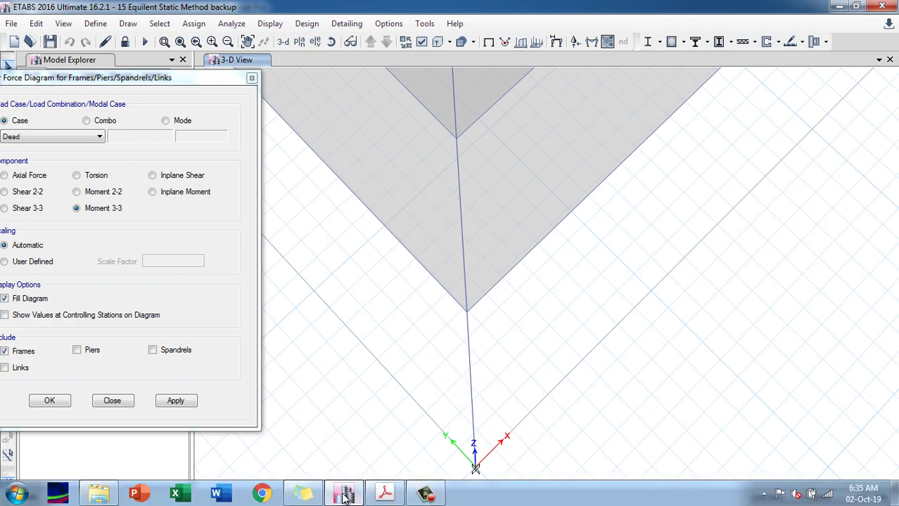
pyautogui.click(384, 494)
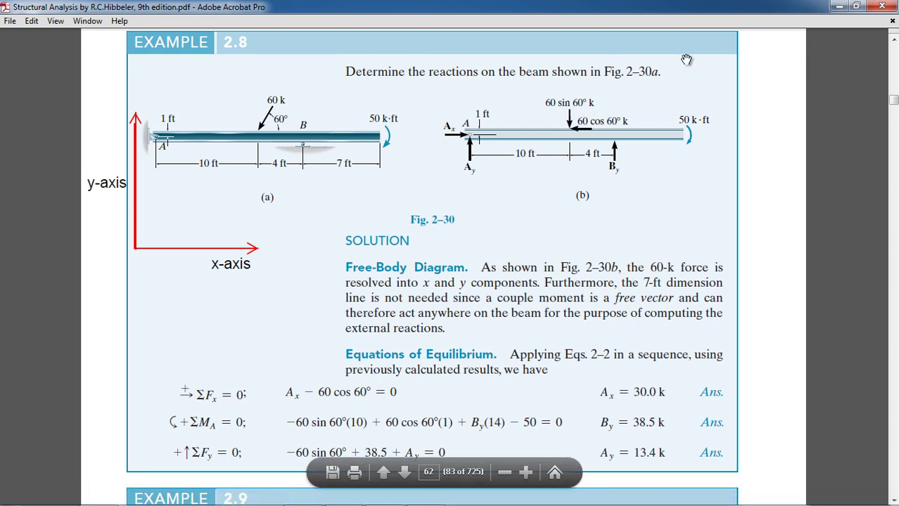
pyautogui.click(555, 472)
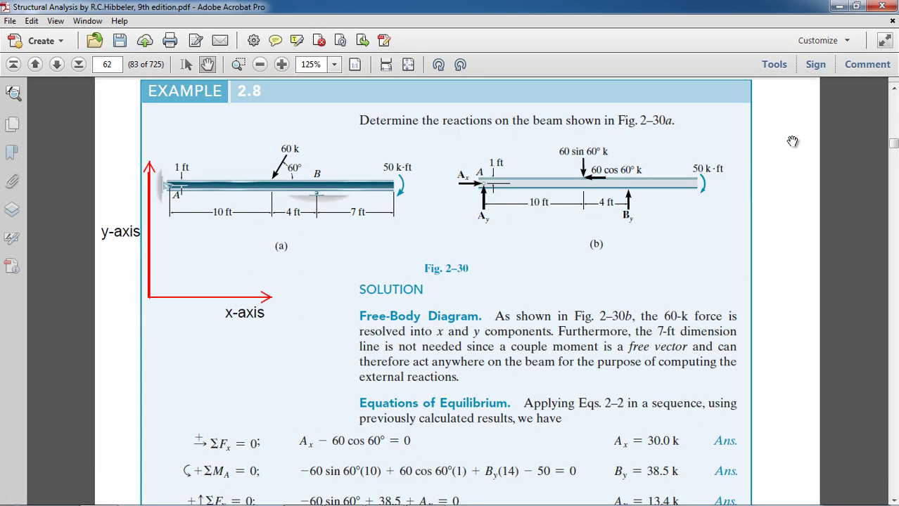
pyautogui.click(860, 71)
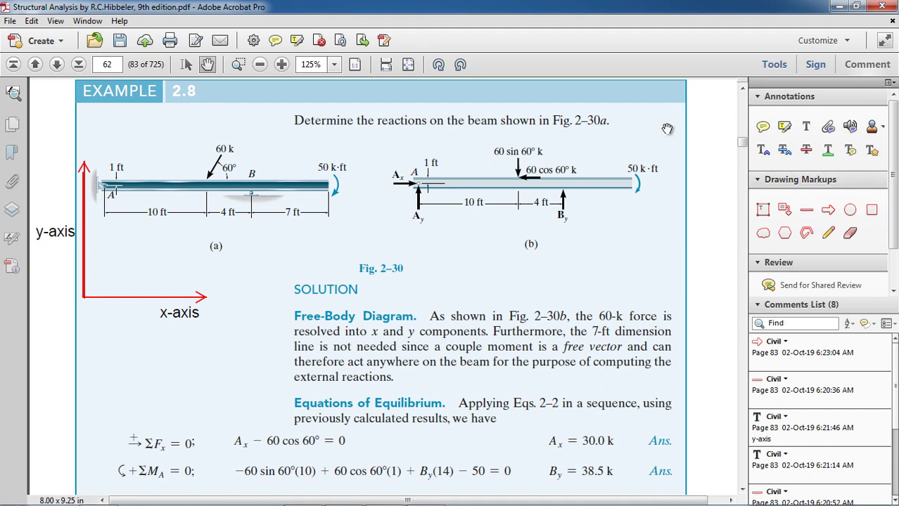
# Open Paint and brush a long vertical line for the column, with a short stroke beside its upper end.
pyautogui.click(17, 493)
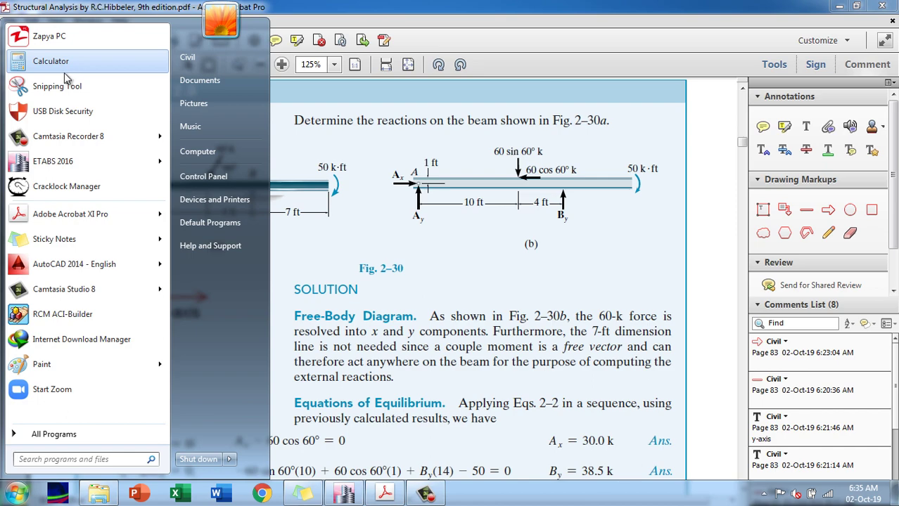
pyautogui.click(54, 367)
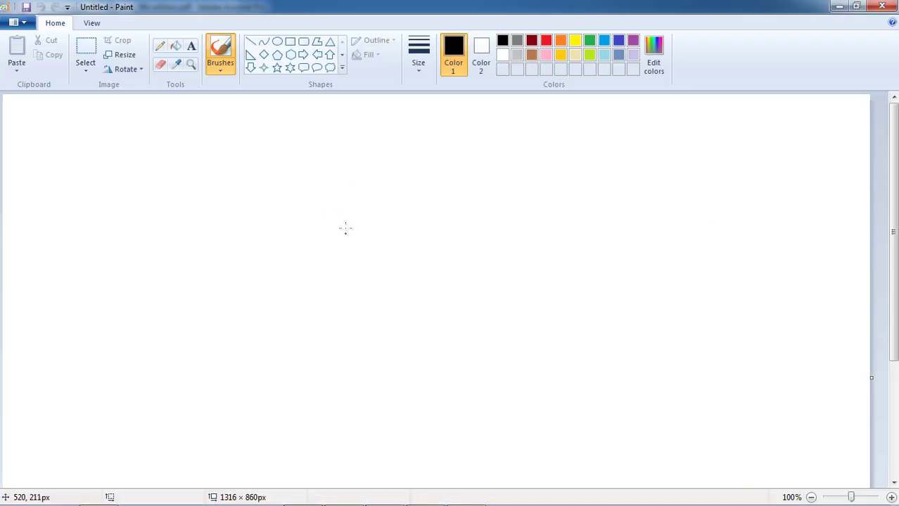
pyautogui.moveTo(345, 194); pyautogui.dragTo(346, 357)
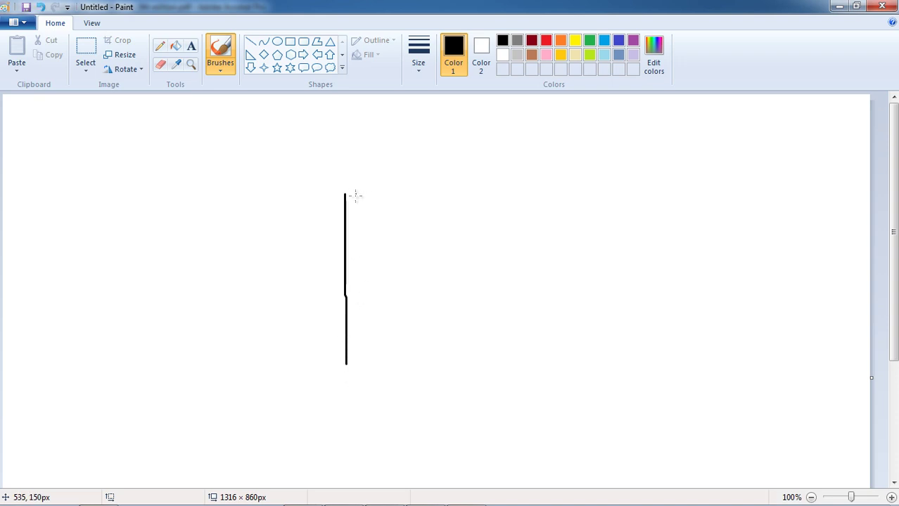
pyautogui.moveTo(355, 194); pyautogui.dragTo(358, 224)
pyautogui.moveTo(358, 251); pyautogui.dragTo(358, 266)
# Sketch a slanted four-sided cross-section beside the column line, with a labelled horizontal arrow and an upward axis labelled 3.
pyautogui.moveTo(536, 229); pyautogui.dragTo(556, 285)
pyautogui.moveTo(537, 224)
pyautogui.mouseDown()
pyautogui.moveTo(592, 224)
pyautogui.moveTo(619, 295)
pyautogui.mouseUp()
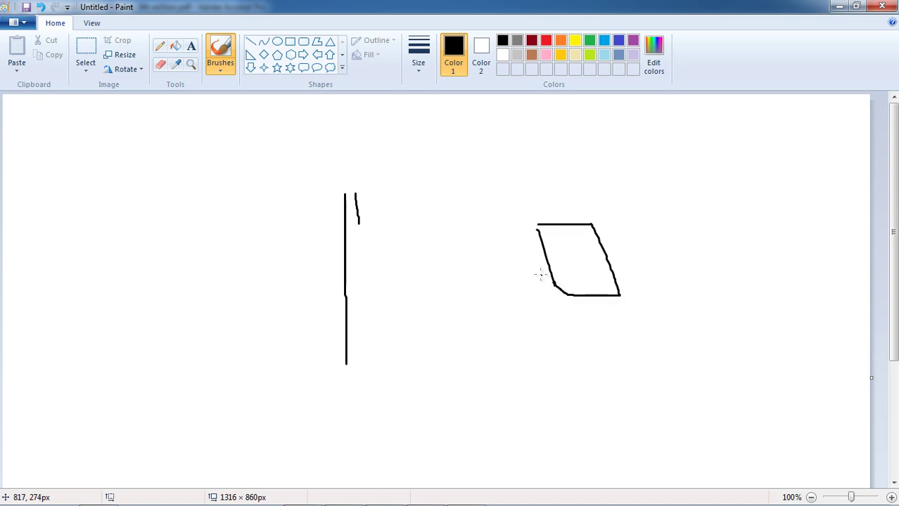
pyautogui.moveTo(575, 262); pyautogui.dragTo(676, 261)
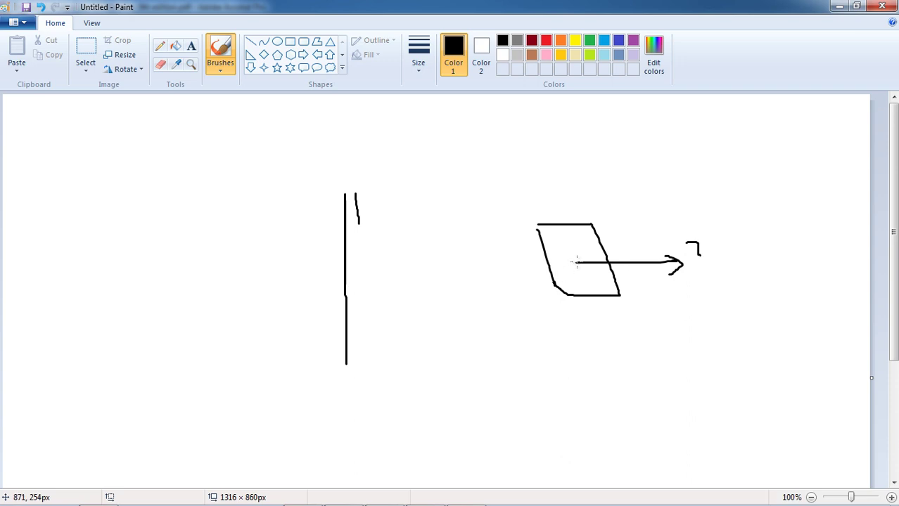
pyautogui.moveTo(576, 262); pyautogui.dragTo(560, 208)
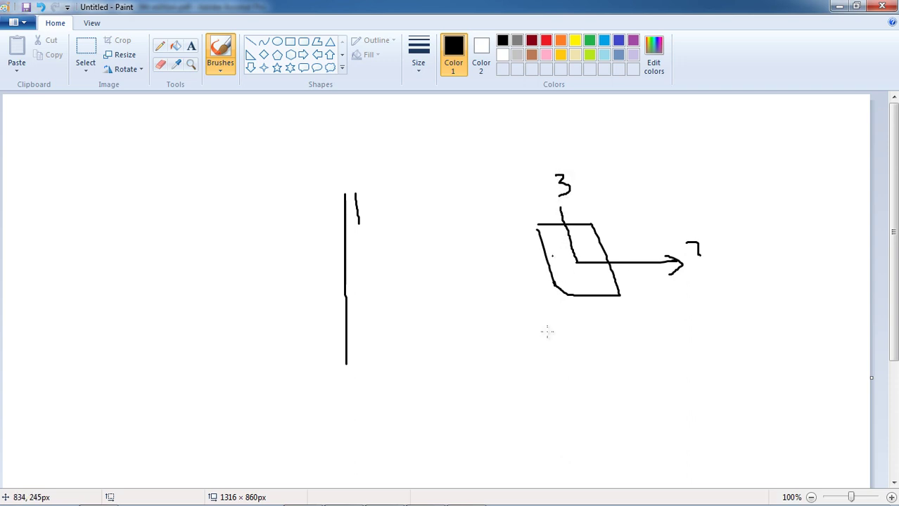
# Switch back to ETABS and view the corner column at the origin up close in the default 3-D view.
pyautogui.moveTo(374, 496)
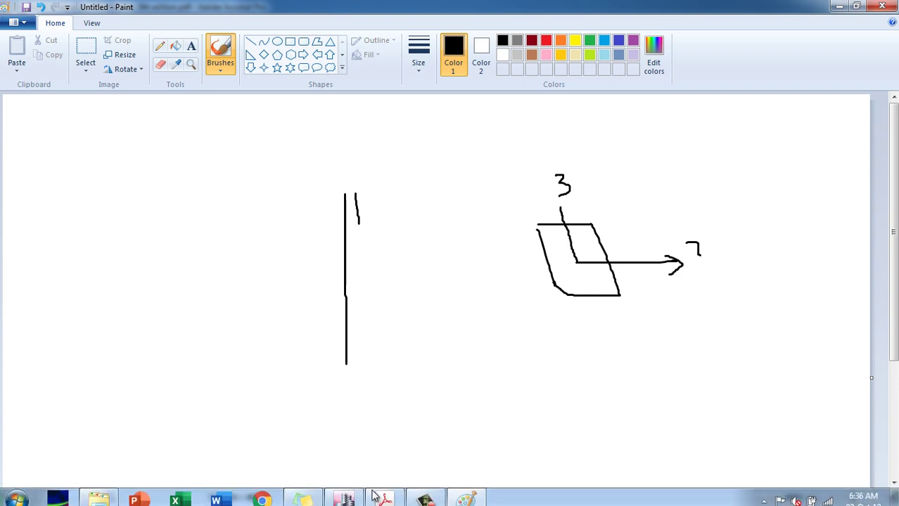
pyautogui.click(344, 499)
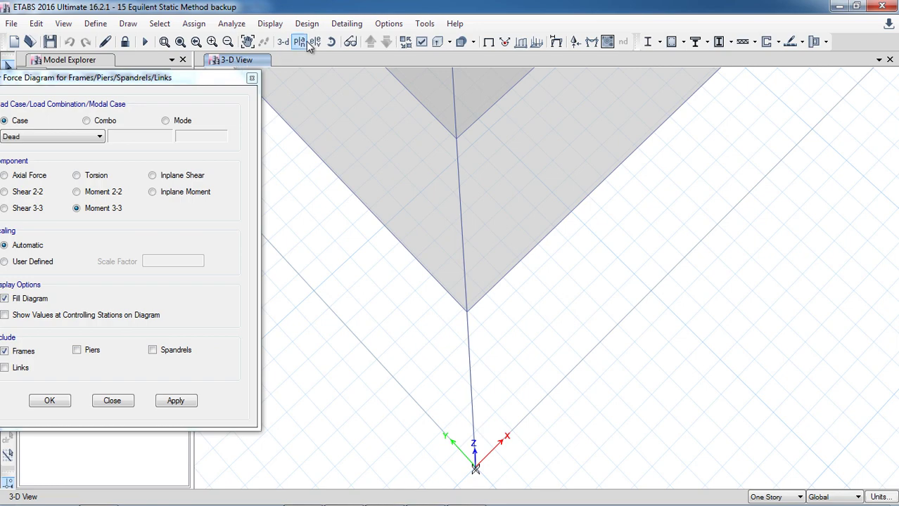
pyautogui.click(283, 41)
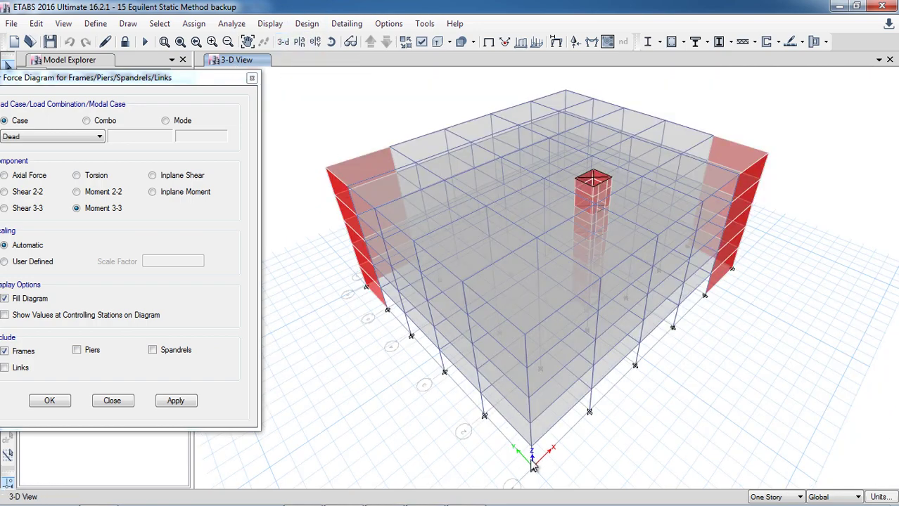
pyautogui.scroll(5, 532, 466)
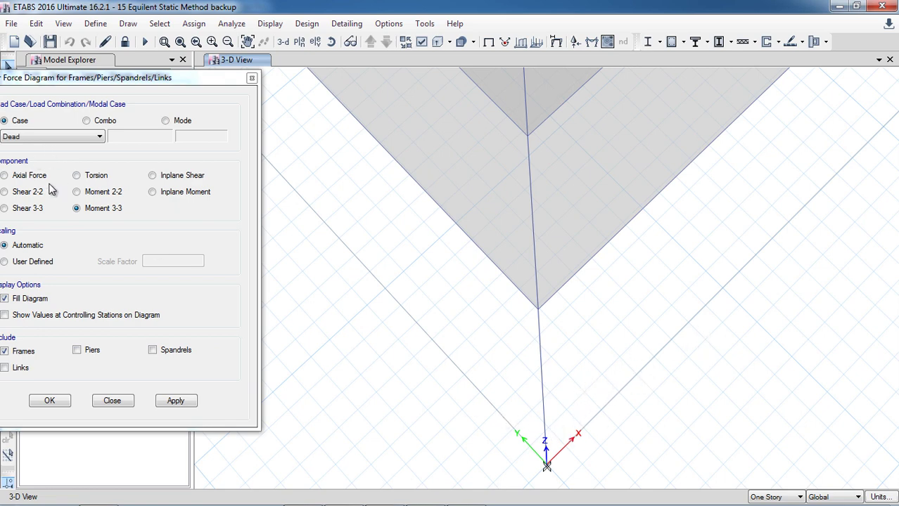
# Display the frames' Shear 3-3 diagram for the Dead case on the corner column, followed by the Shear 2-2 diagram.
pyautogui.moveTo(99, 78); pyautogui.dragTo(129, 35)
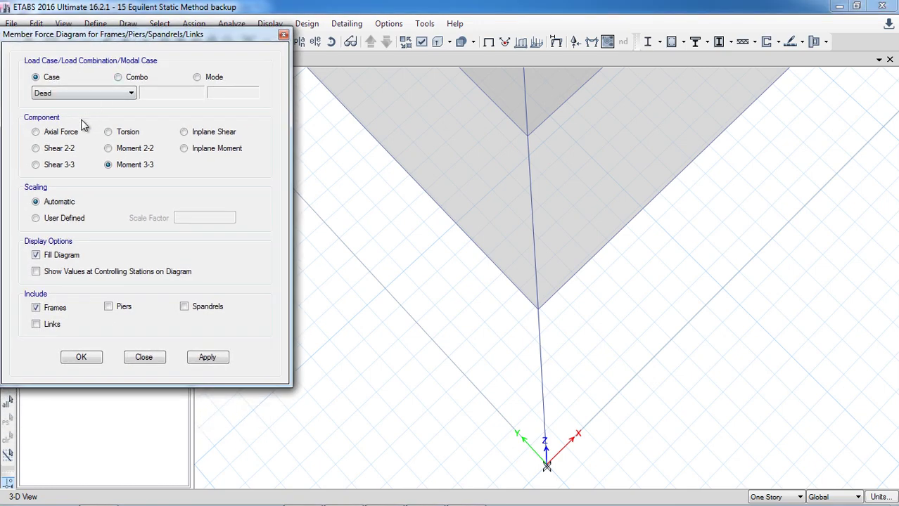
pyautogui.click(48, 166)
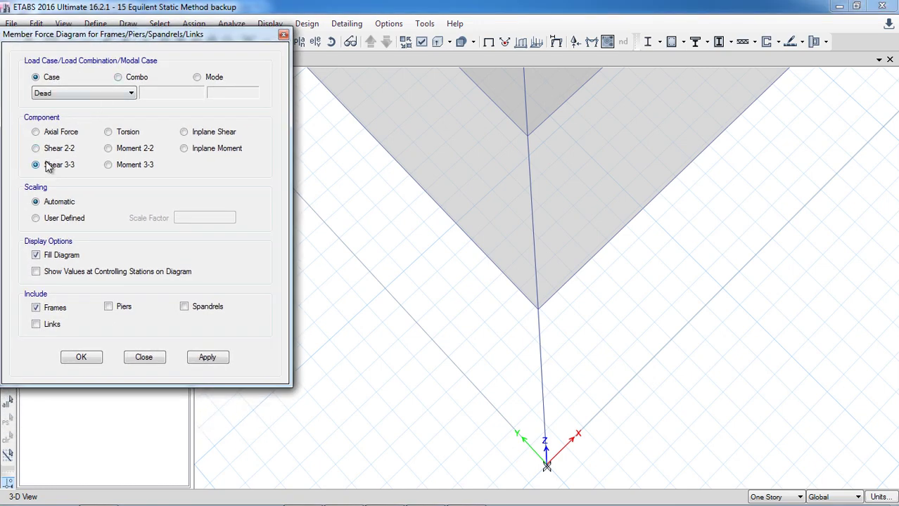
pyautogui.click(207, 357)
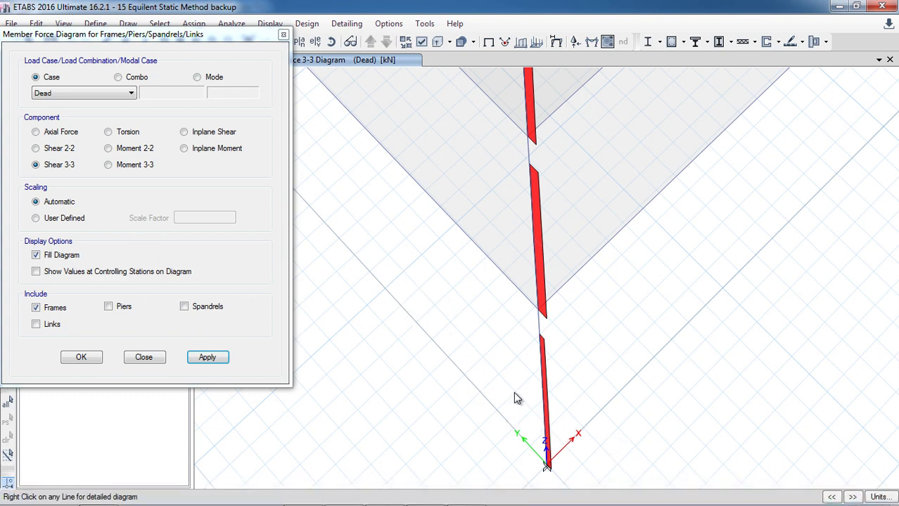
pyautogui.click(47, 148)
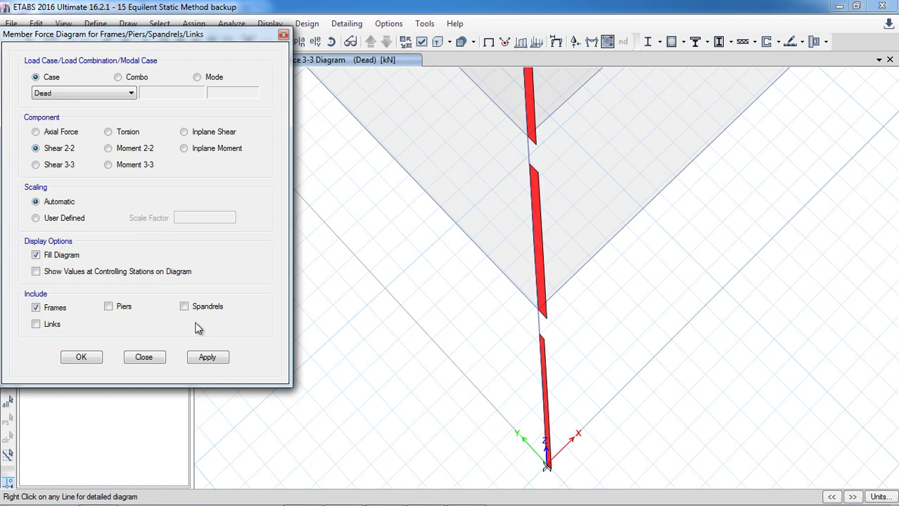
pyautogui.click(207, 358)
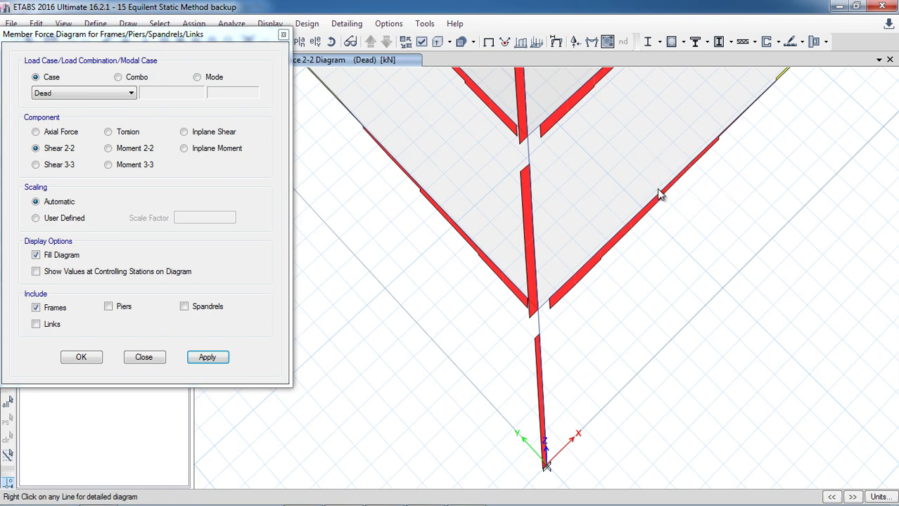
# Display the Axial Force diagram for the Dead case, inspect the corner column, and replace it with the Moment 3-3 diagram.
pyautogui.click(63, 135)
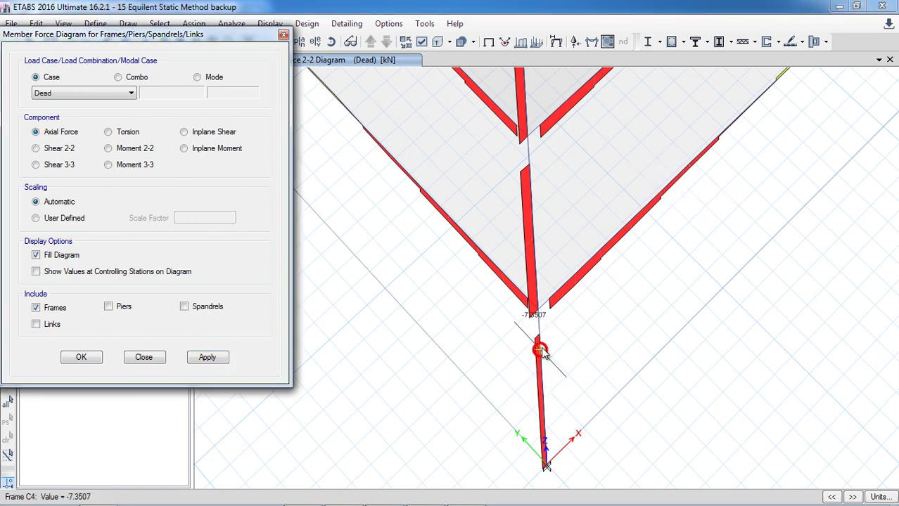
pyautogui.click(206, 358)
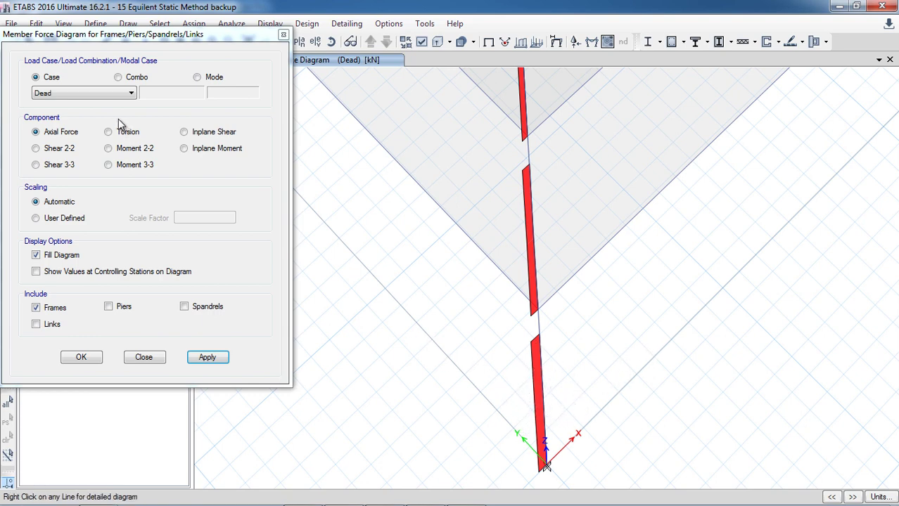
pyautogui.click(107, 164)
pyautogui.moveTo(547, 417)
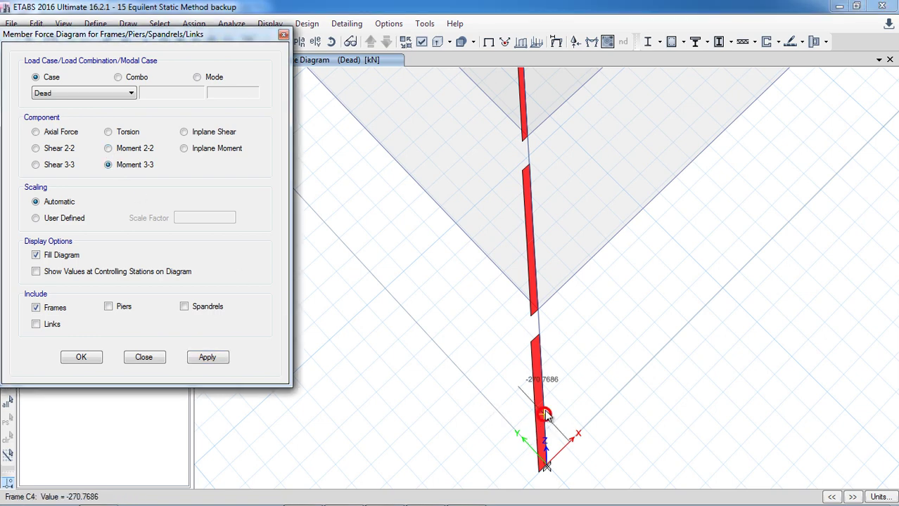
pyautogui.moveTo(543, 389)
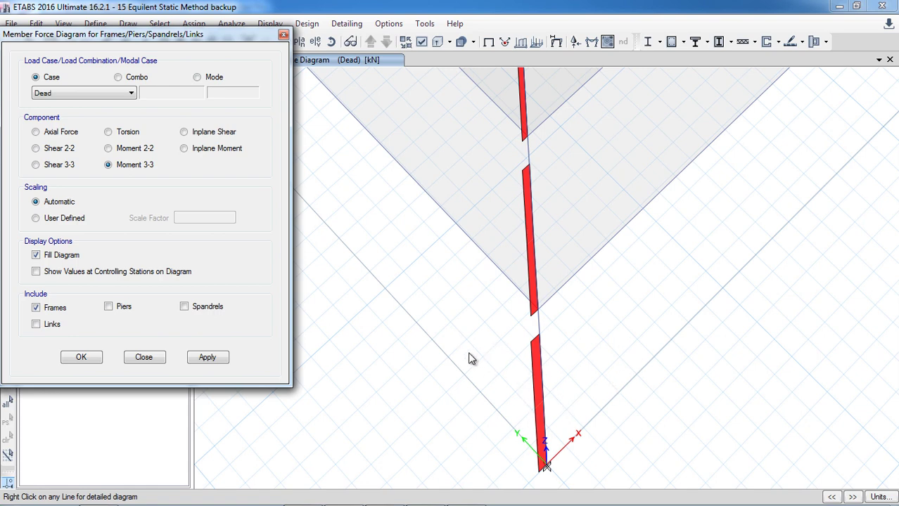
pyautogui.click(207, 357)
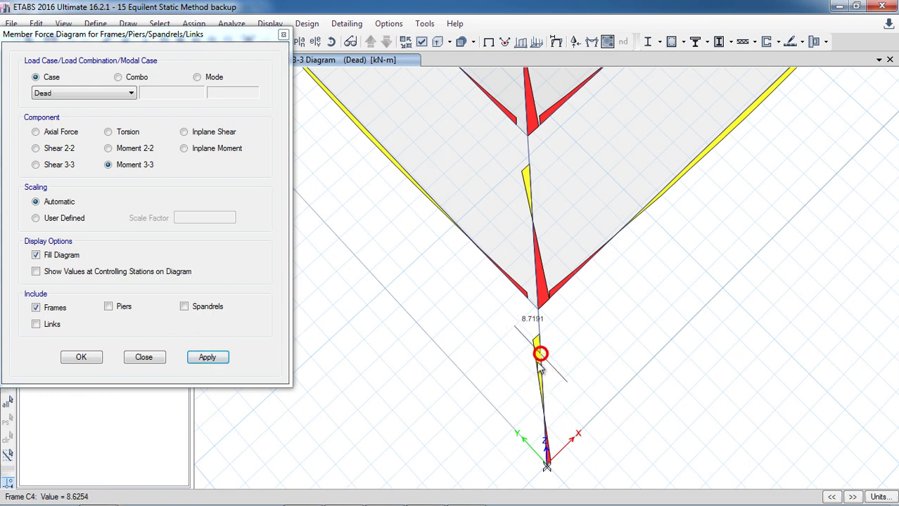
# Display the Moment 2-2 diagram for the Dead case and restore the default 3-D view of the whole building.
pyautogui.click(135, 151)
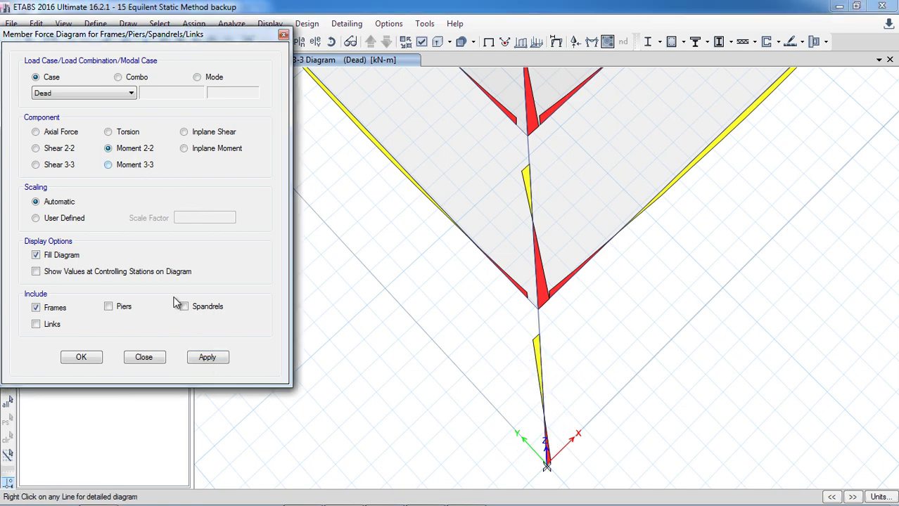
pyautogui.click(206, 359)
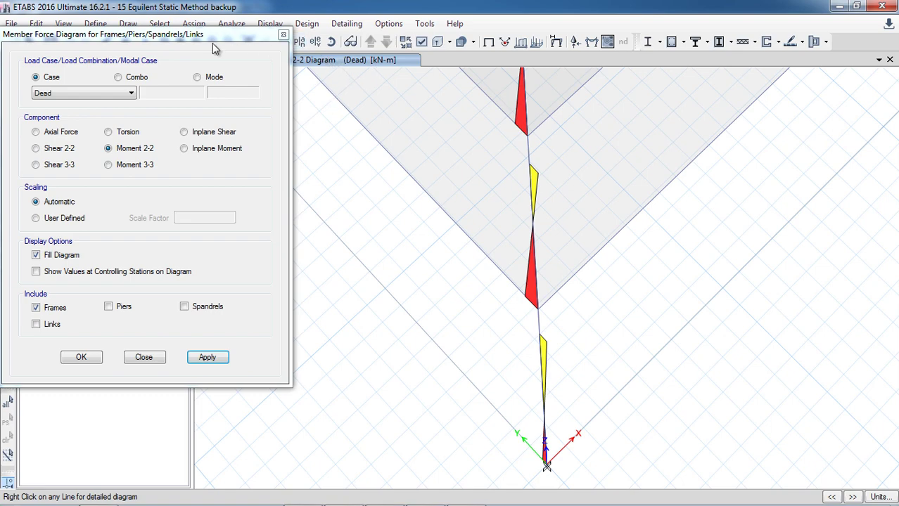
pyautogui.moveTo(213, 36); pyautogui.dragTo(211, 40)
pyautogui.click(283, 42)
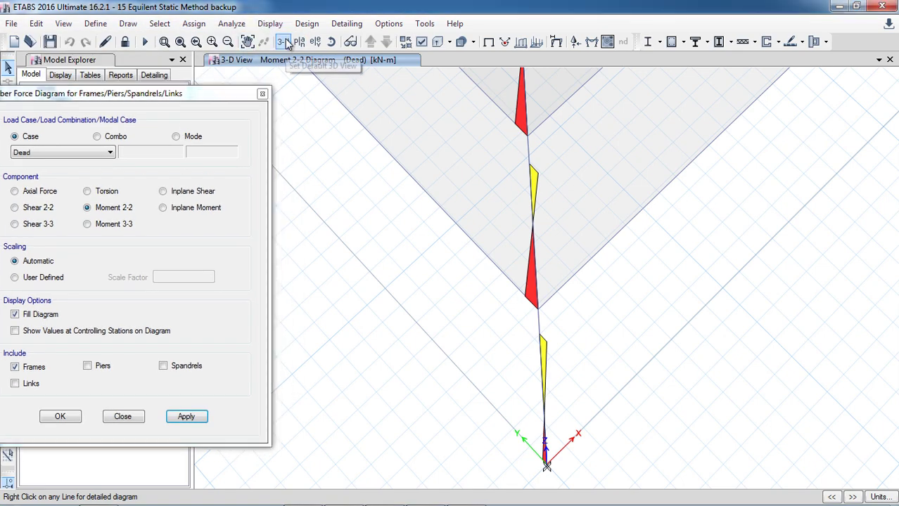
pyautogui.click(284, 42)
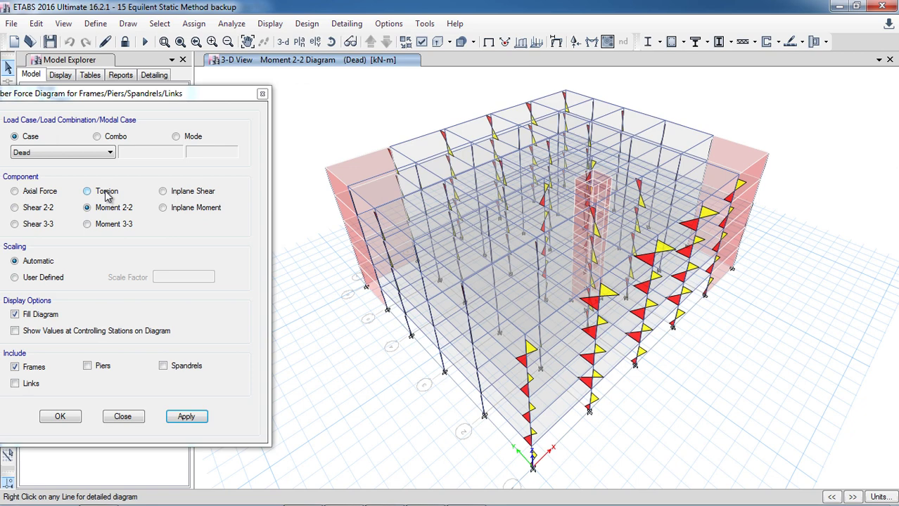
# Display the frames' Torsion diagram for the Dead case and examine it on the upper-story beams.
pyautogui.moveTo(523, 125)
pyautogui.click(184, 419)
pyautogui.click(107, 191)
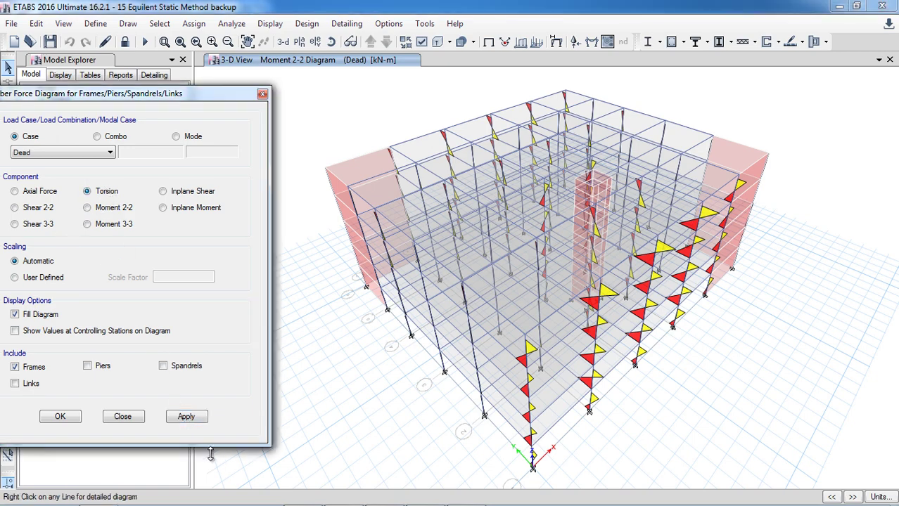
pyautogui.click(186, 417)
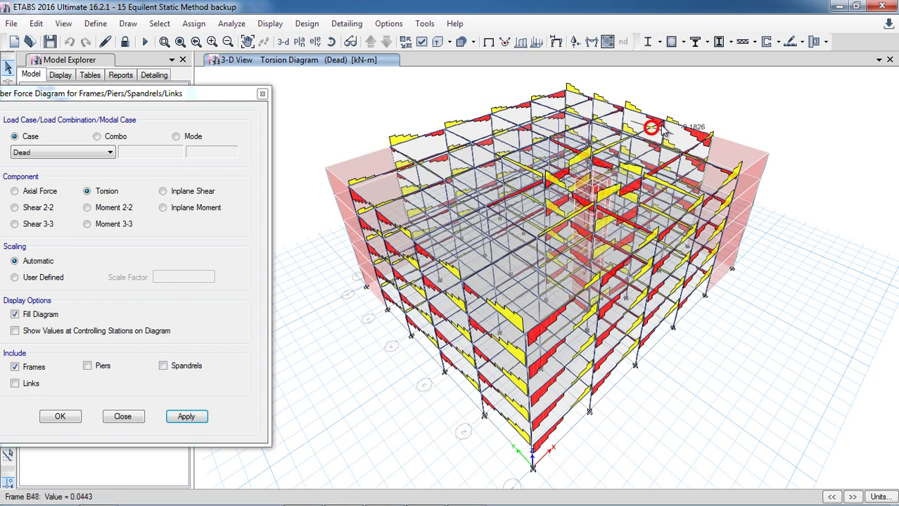
pyautogui.scroll(5, 422, 137)
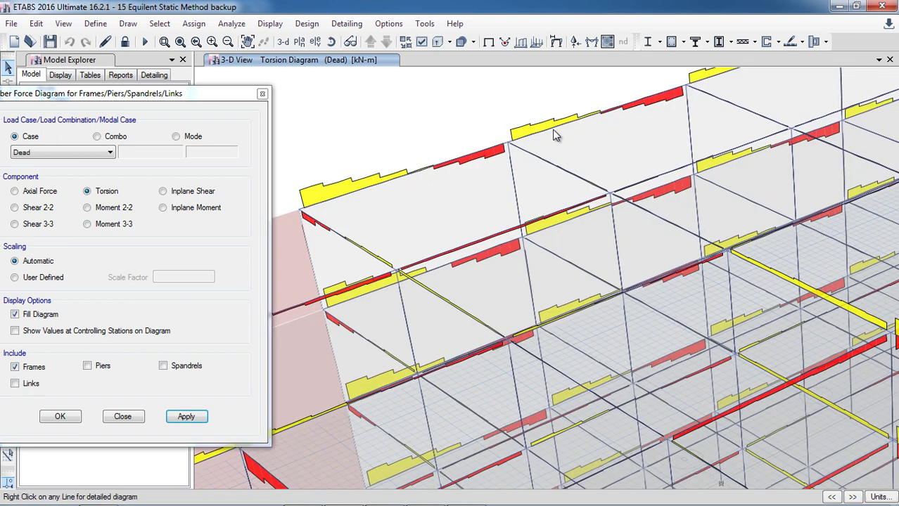
# View the Torsion diagram on the Story5 plan and return to the 3-D view of the building's upper stories.
pyautogui.click(299, 41)
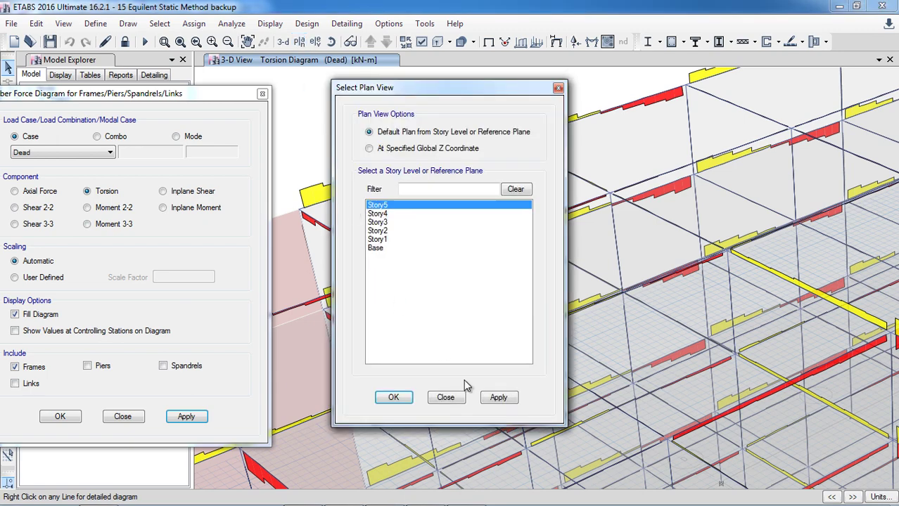
pyautogui.click(496, 398)
pyautogui.click(406, 397)
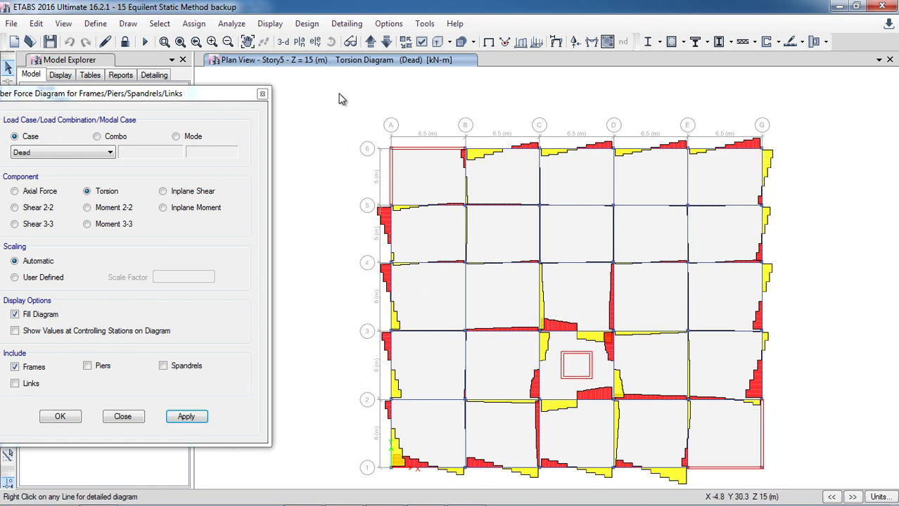
pyautogui.click(284, 44)
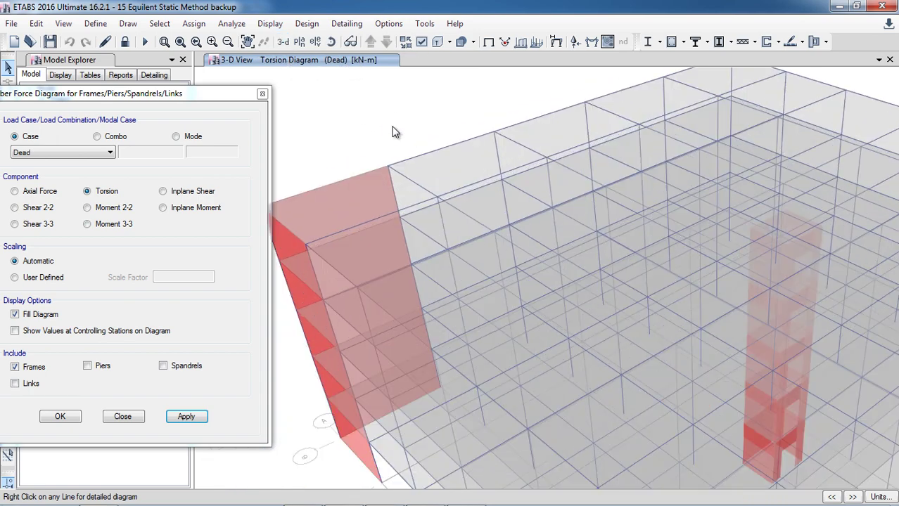
pyautogui.scroll(3, 394, 132)
# Inspect the detailed torsion diagram of Story5 edge beam B57 along its length, reset the display location to Show Max, and close the details.
pyautogui.moveTo(446, 150)
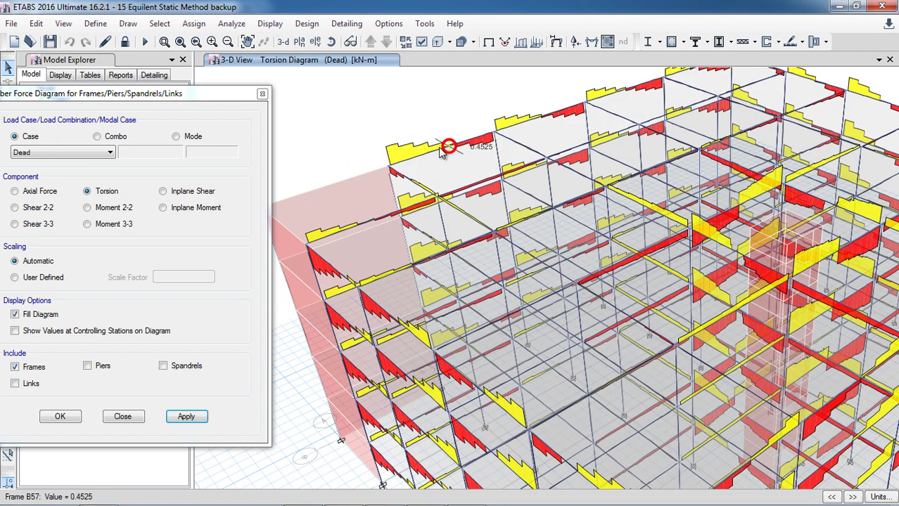
pyautogui.rightClick(446, 150)
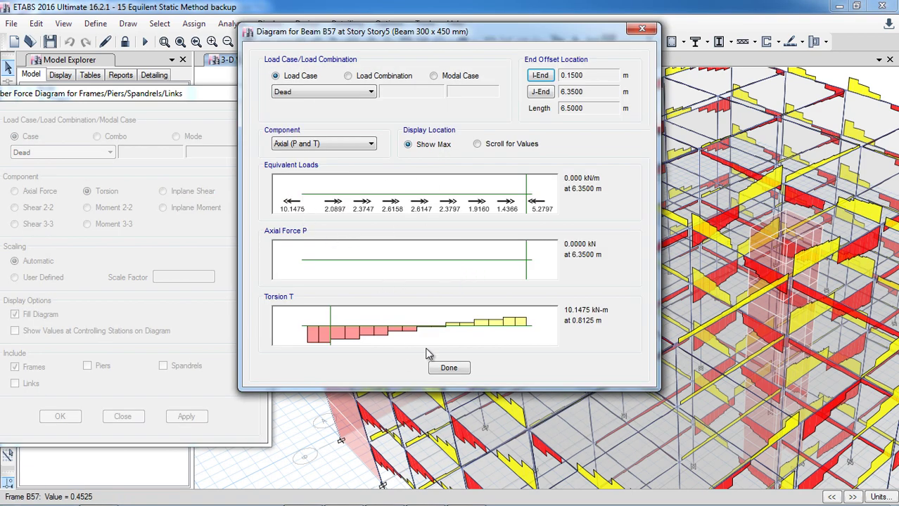
pyautogui.moveTo(327, 325); pyautogui.dragTo(601, 333)
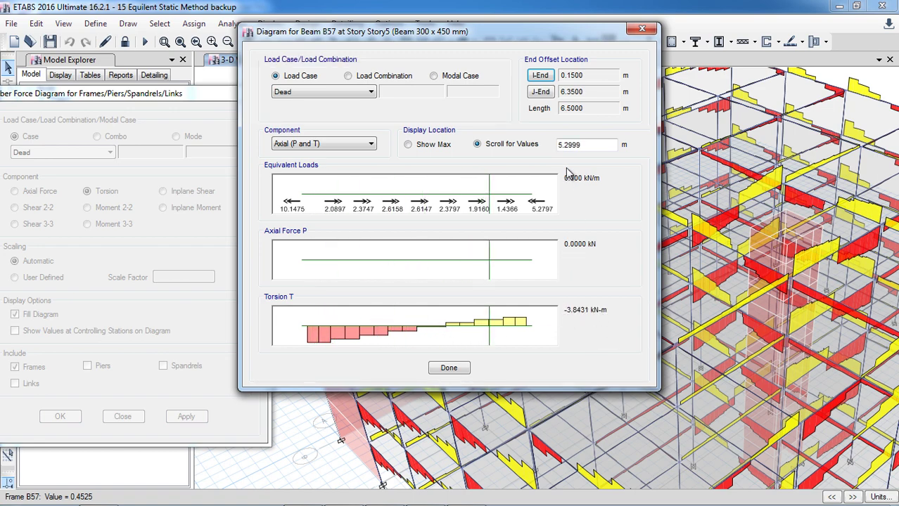
pyautogui.doubleClick(573, 146)
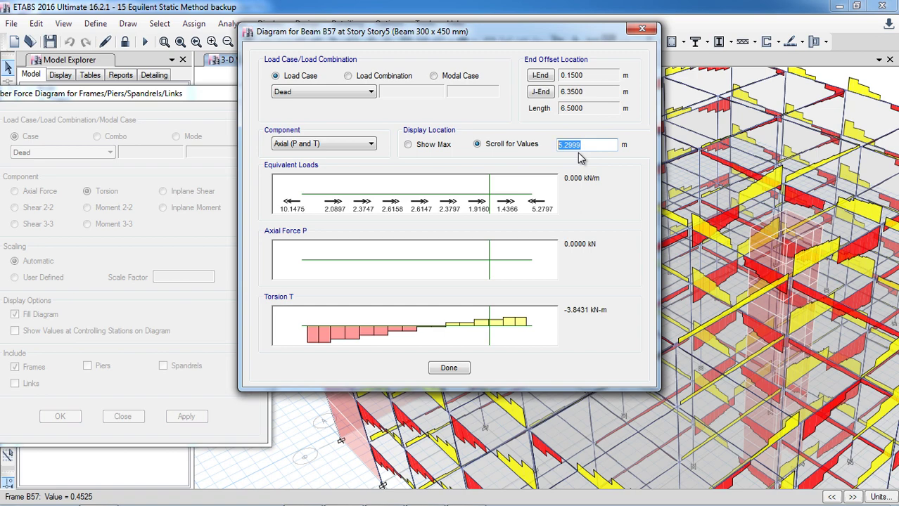
pyautogui.click(432, 149)
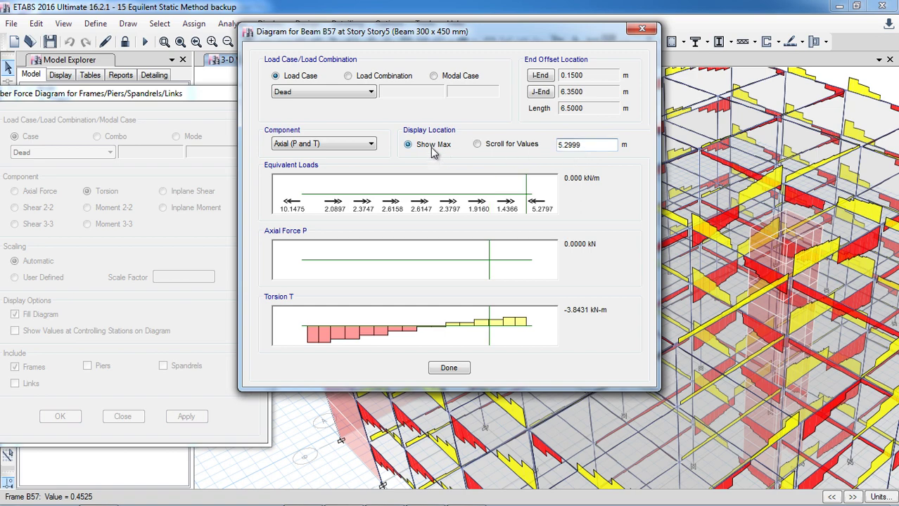
pyautogui.click(448, 369)
# Display the frames' Moment 3-3 diagram for the Dead case and examine Moment M3 along Story5 beam B57 in its detailed diagram.
pyautogui.click(106, 226)
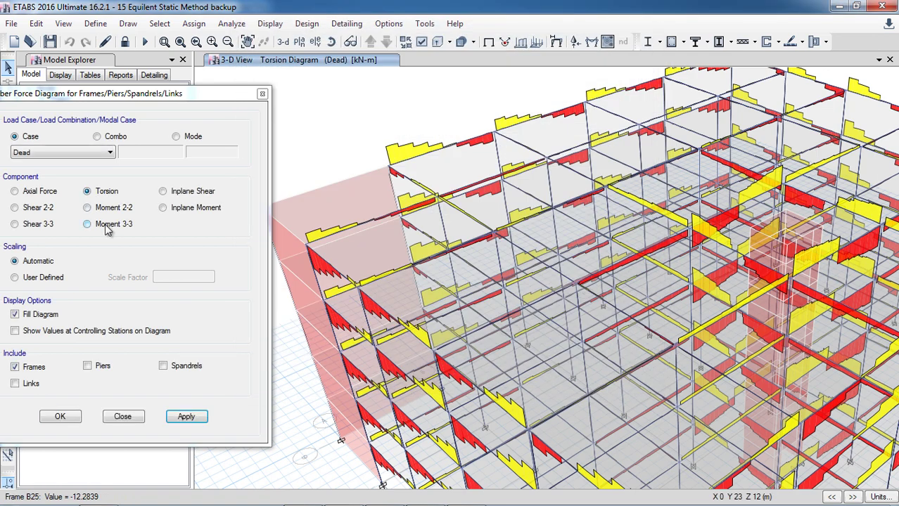
pyautogui.click(187, 417)
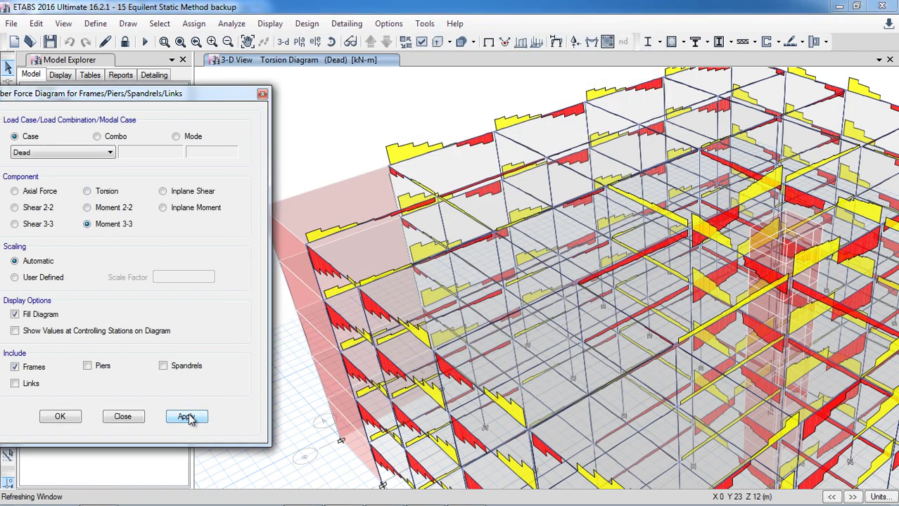
pyautogui.rightClick(453, 154)
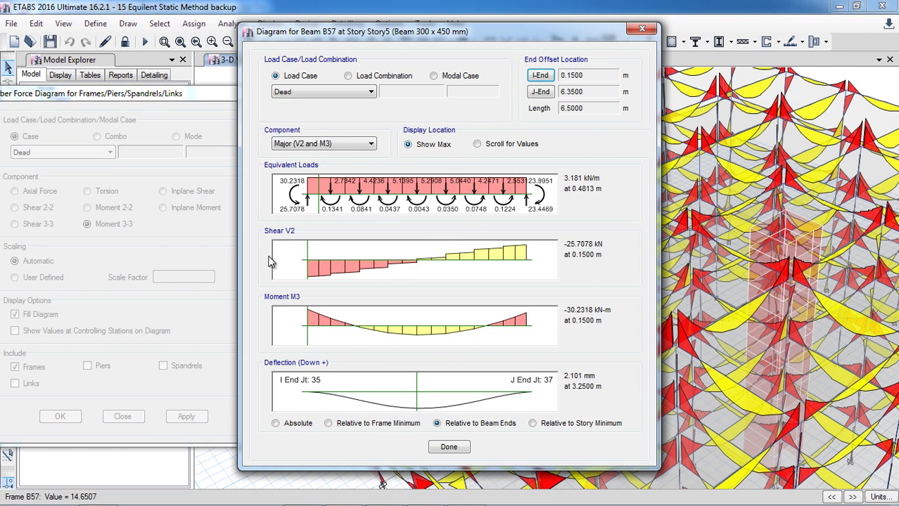
pyautogui.click(325, 325)
pyautogui.moveTo(333, 344)
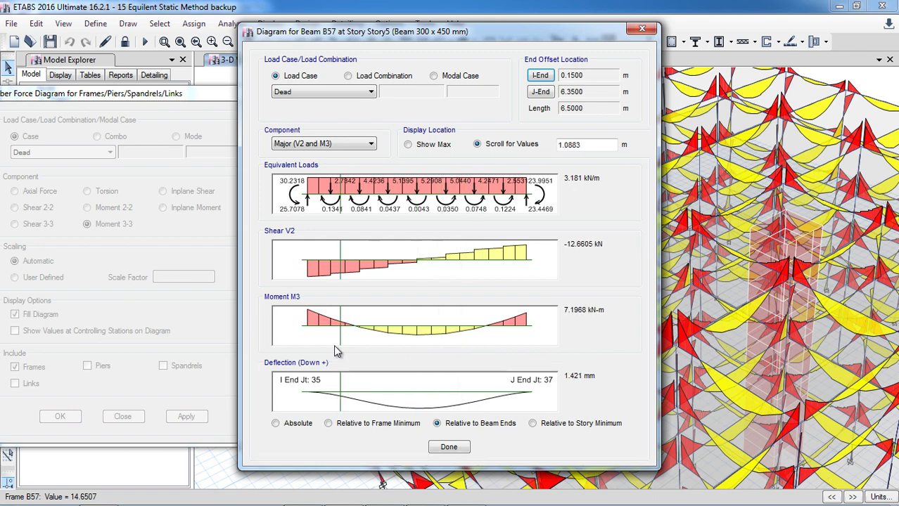
pyautogui.click(448, 451)
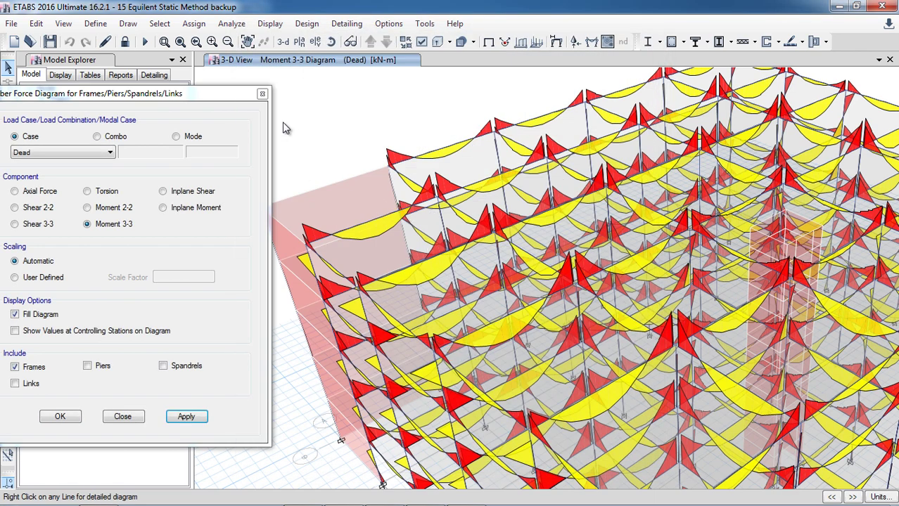